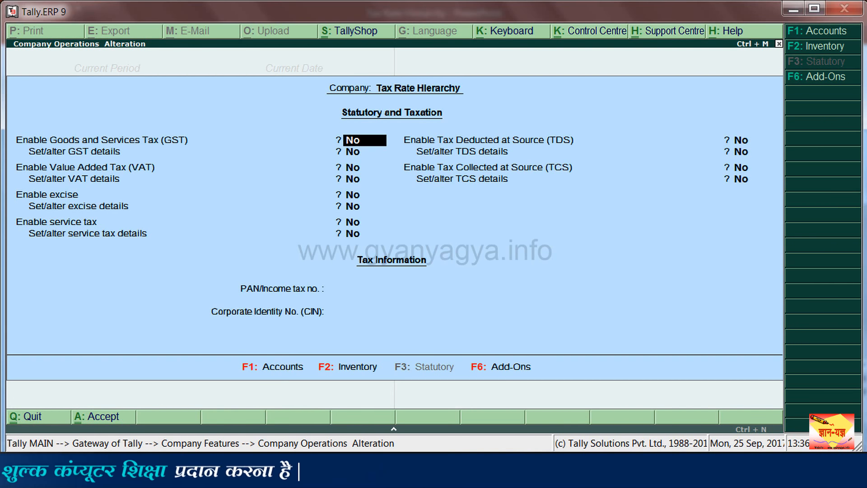
Enable GST for the company with state Madhya Pradesh and Regular registration, and enter its GSTIN/UIN
key(y)
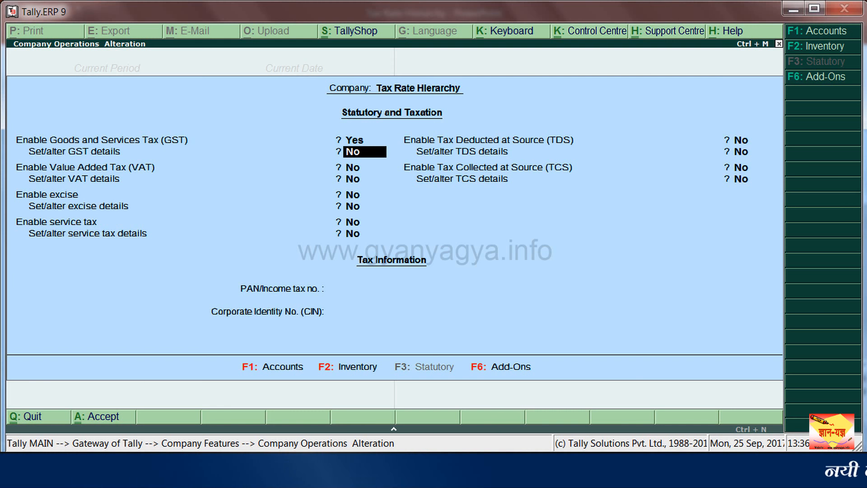
key(y)
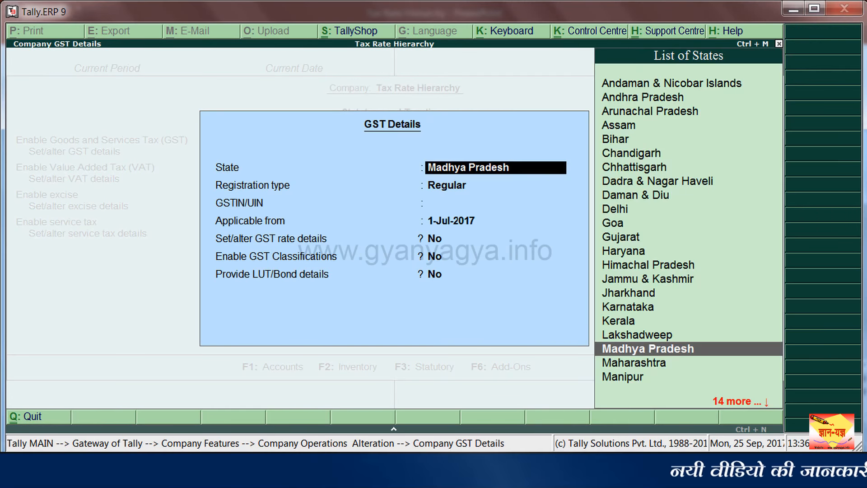
key(Return)
key(Return)
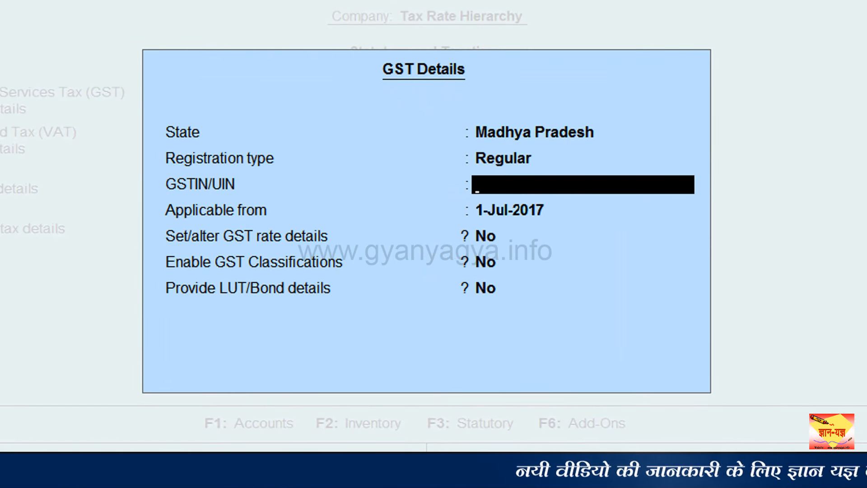
text(23ASD)
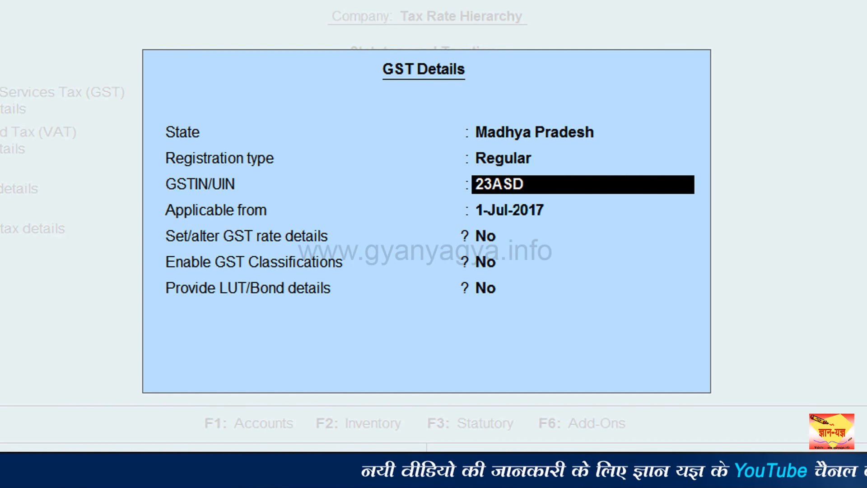
text(FG1234A1Z1)
key(Return)
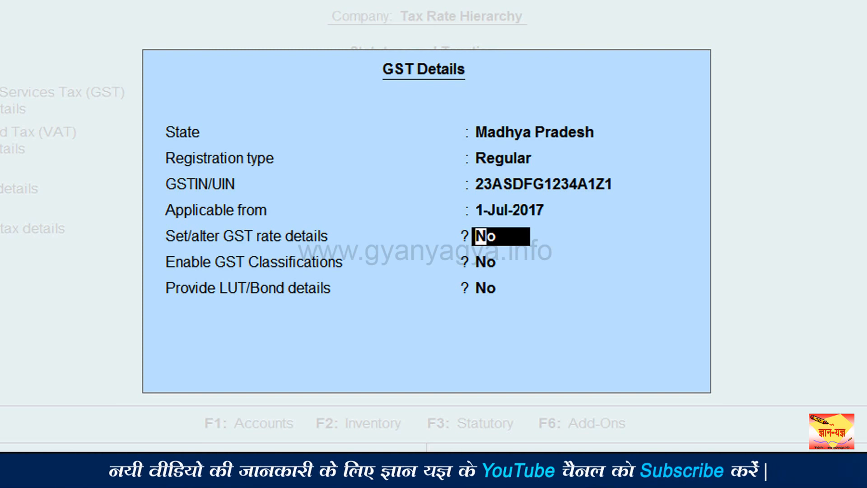
Enable the company's GST rate details with HSN/SAC 1234 and taxability Taxable
text(y)
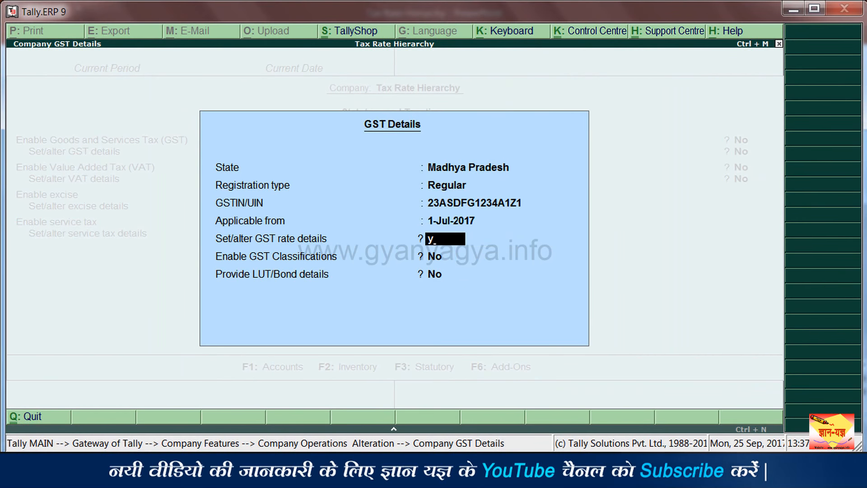
key(Return)
text(4)
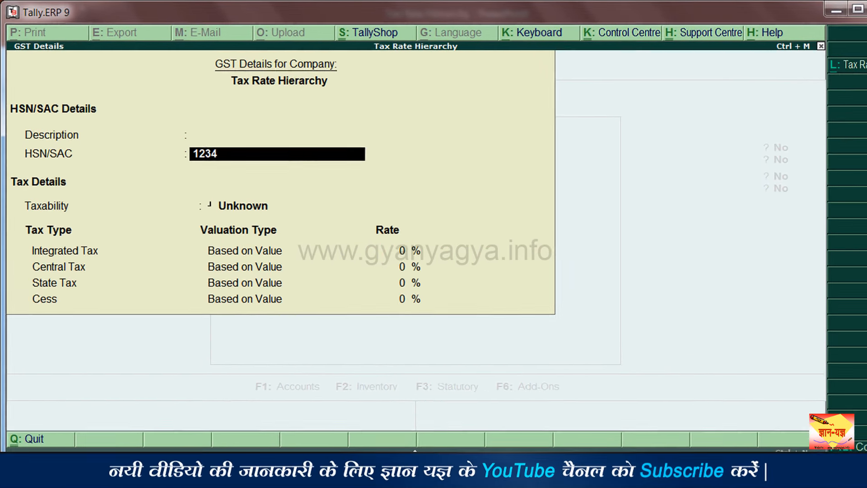
key(Return)
key(Down)
key(Down)
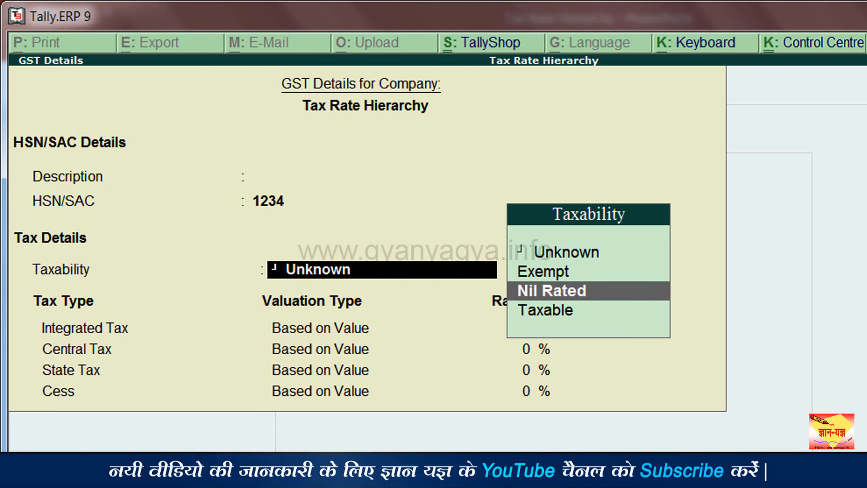
key(Down)
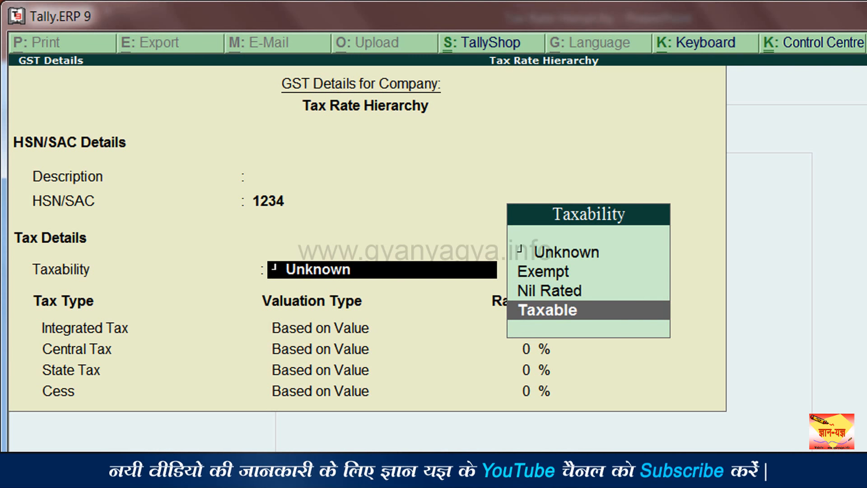
key(Return)
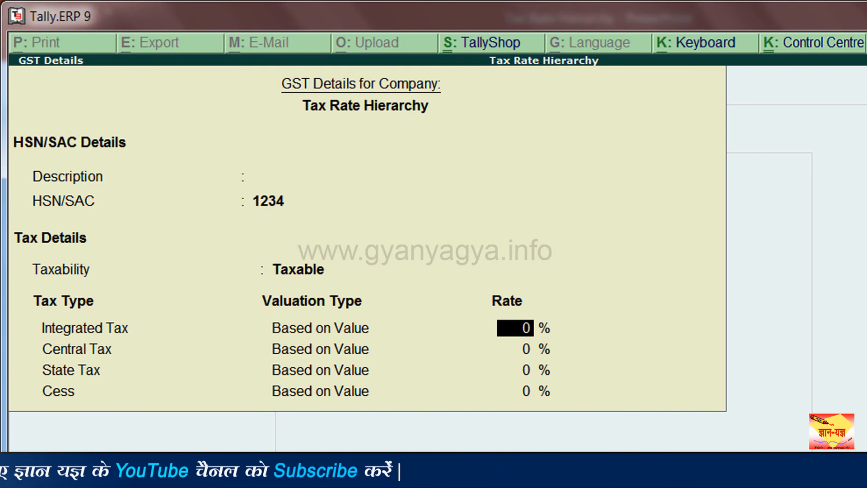
Set the company's integrated tax rate to 5% and accept the GST details with classifications and LUT/Bond details left at No
text(5)
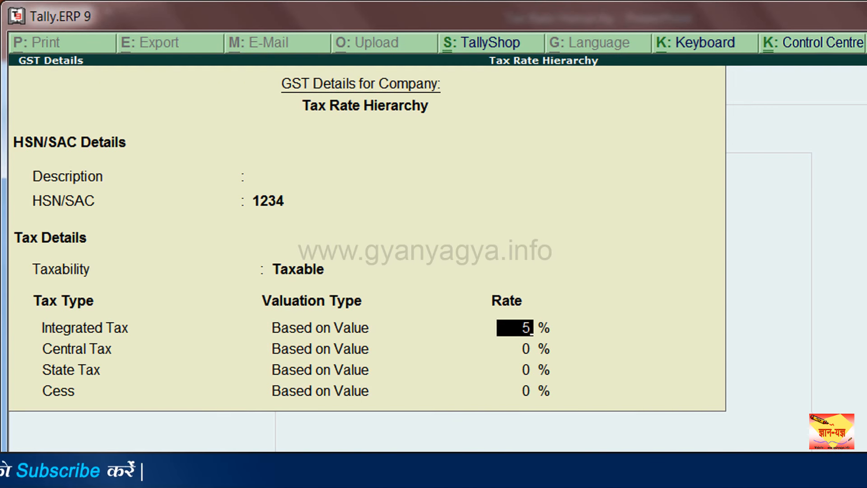
key(Return)
key(Return)
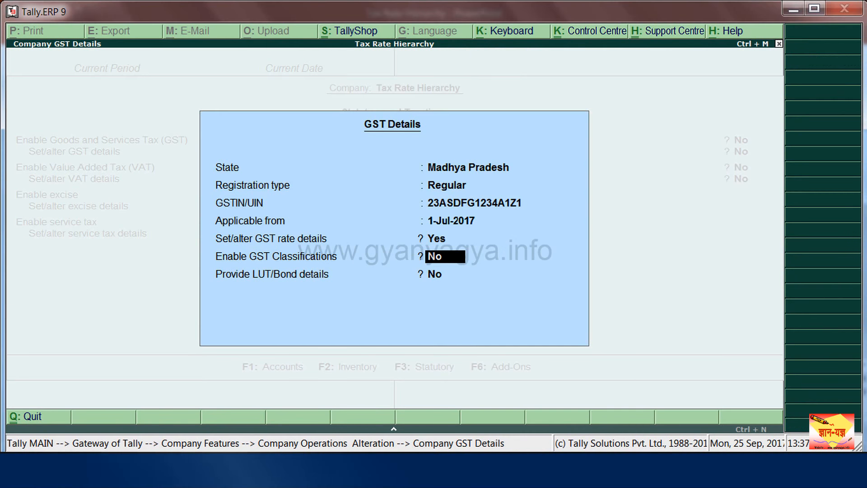
key(Return)
key(Return)
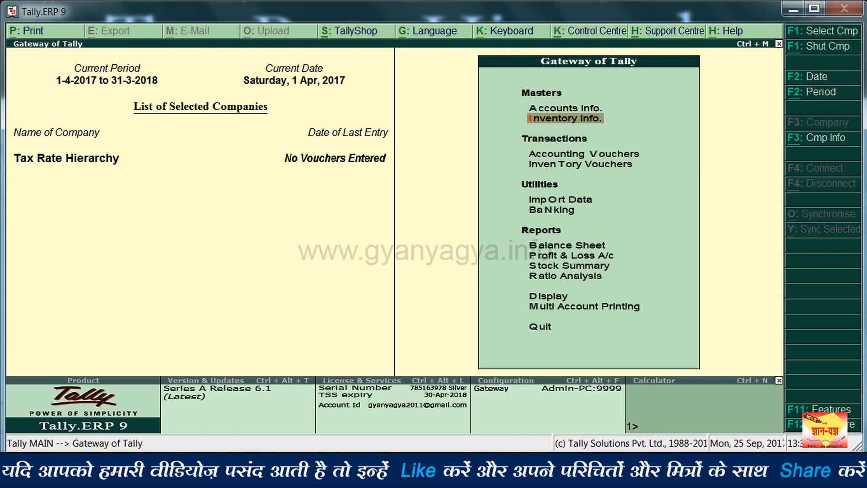
Create a stock group named Stock Group A under Primary, without adding up item quantities
key(Return)
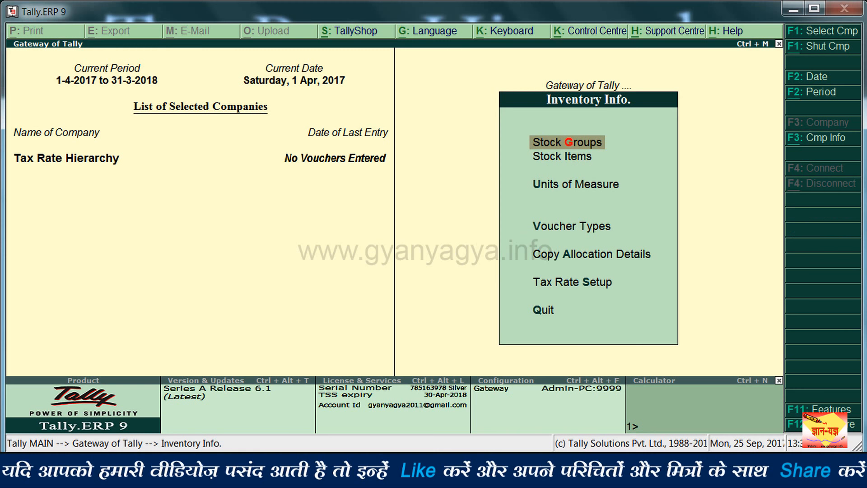
key(Return)
key(Return)
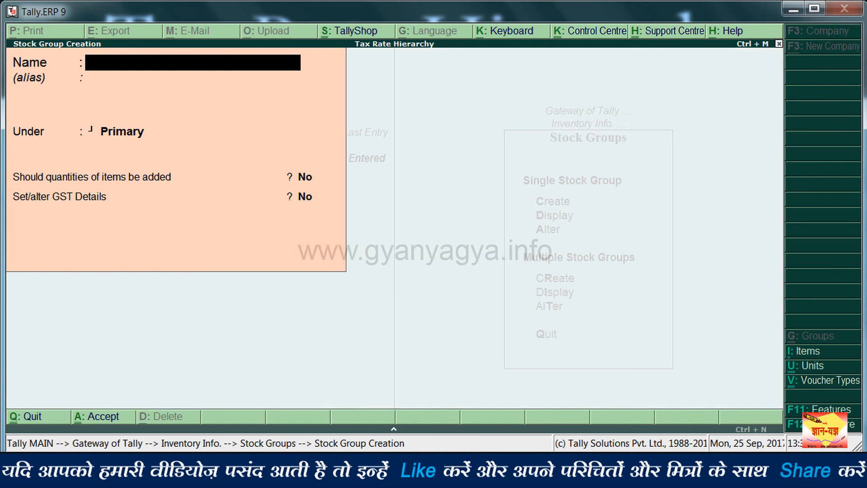
text(Stoc)
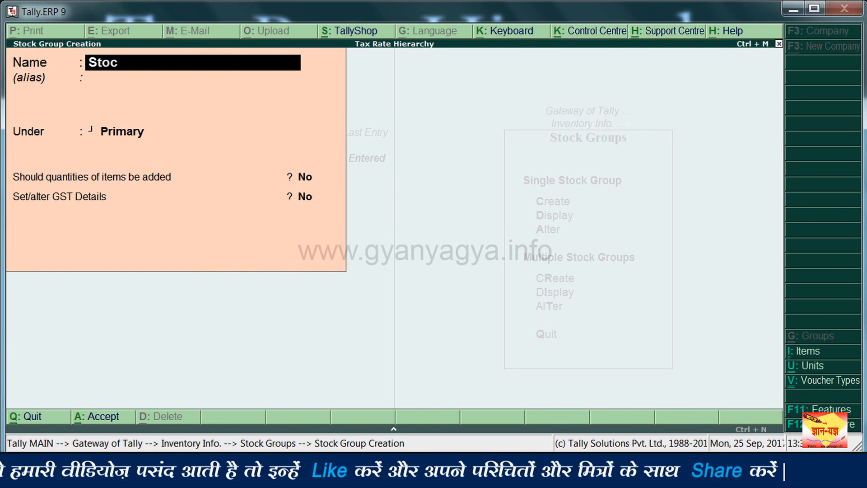
text(k Gruoup A)
key(Return)
key(Return)
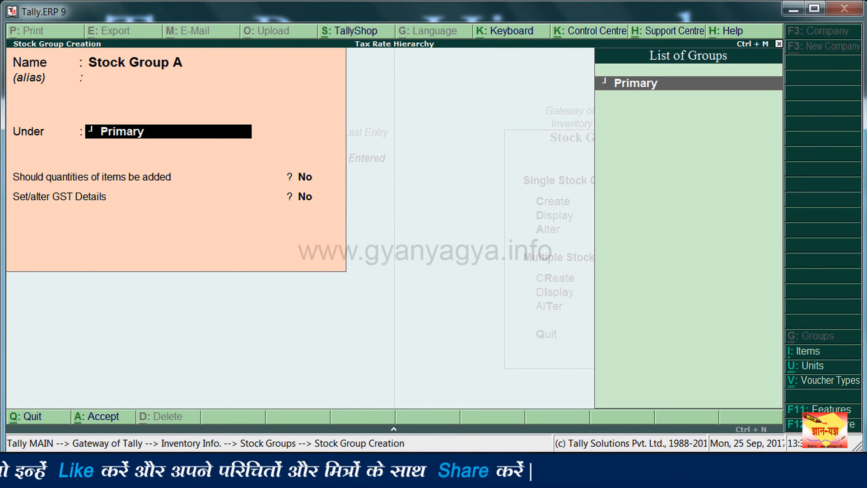
key(Return)
key(Return)
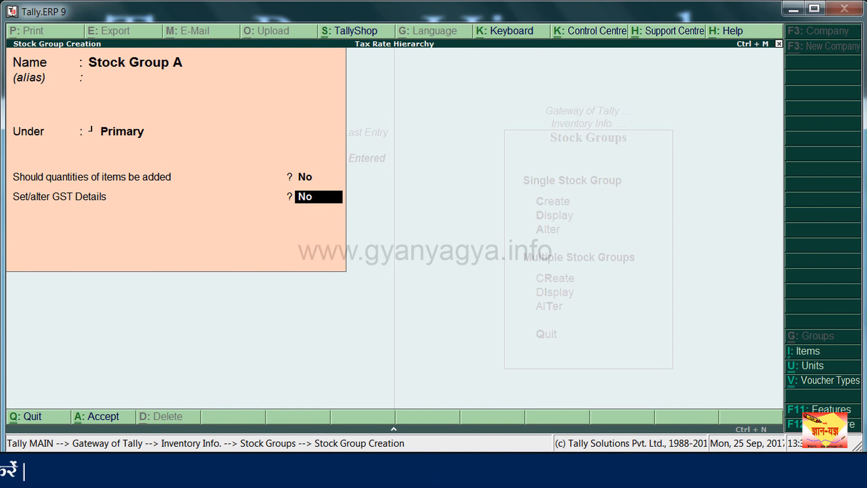
Enter GST details for Stock Group A with HSN/SAC 1234 and taxability Taxable
key(Return)
key(Return)
key(Return)
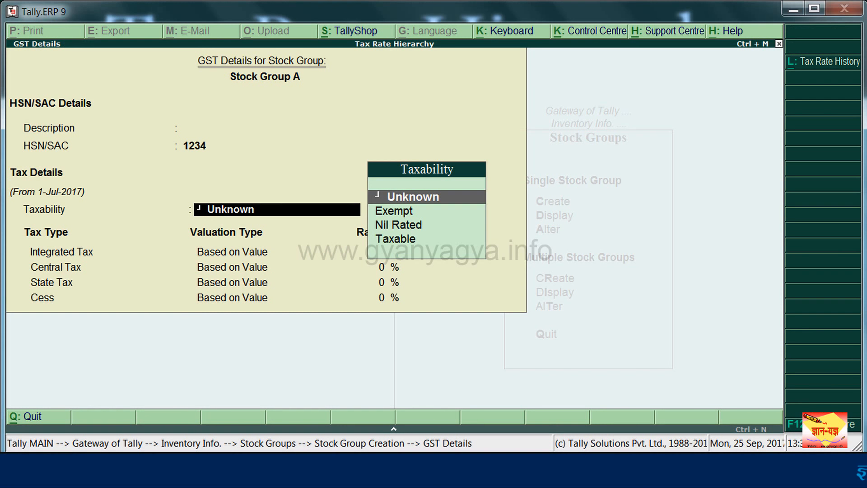
key(Down)
key(Down)
key(Down)
key(Return)
Set Stock Group A's integrated tax rate to 12%, applicable from 1-Jul-2017, and save the group
text(12)
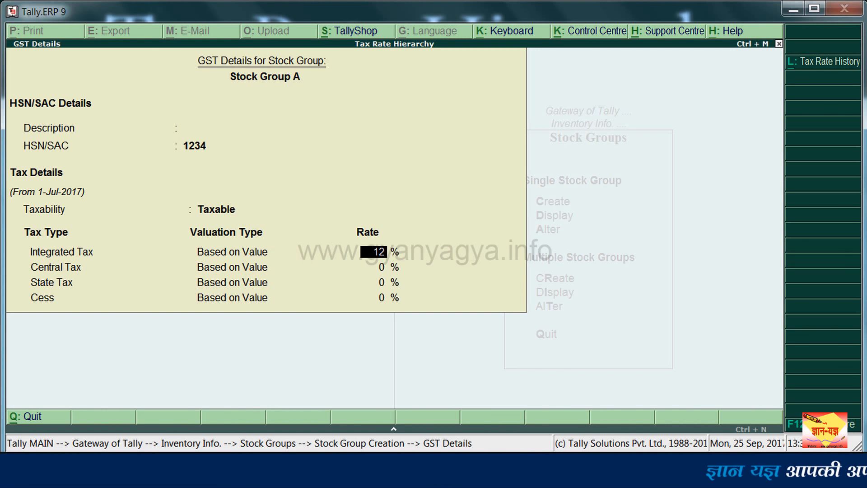
key(Return)
key(Return)
key(Return)
key(Return)
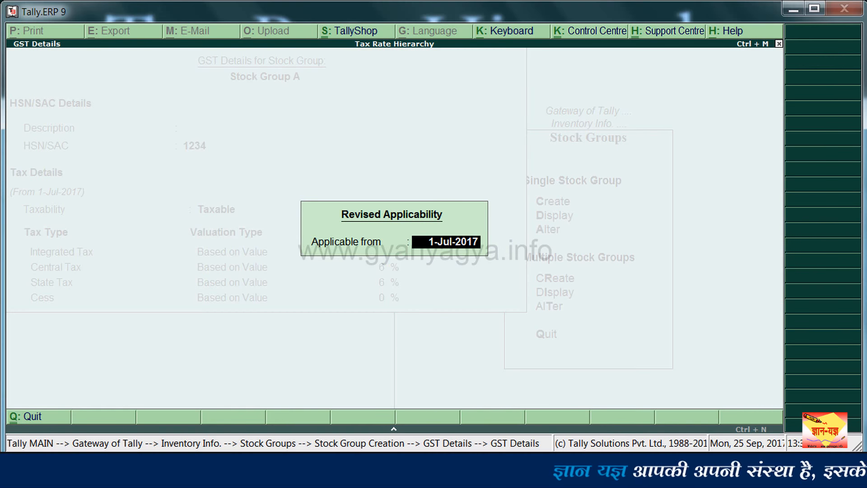
key(Return)
key(Return)
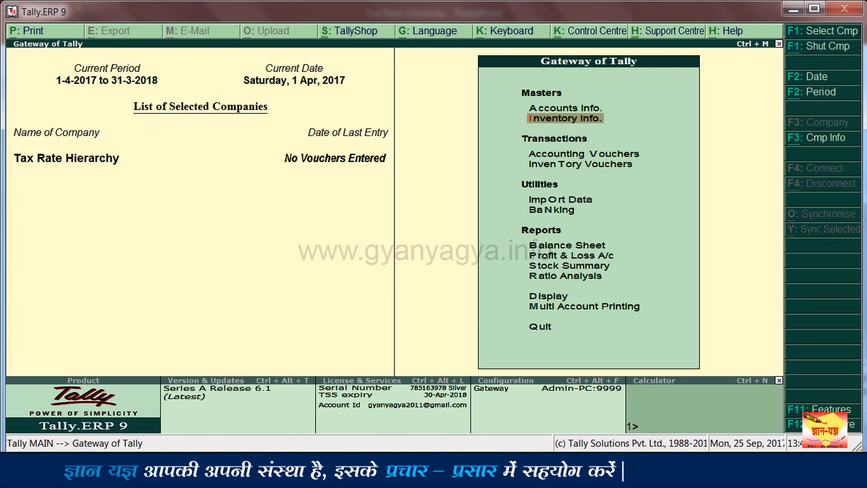
Create a stock item named Item @ 5 under Stock Group A with units Nos and GST set to Applicable
key(Return)
key(Down)
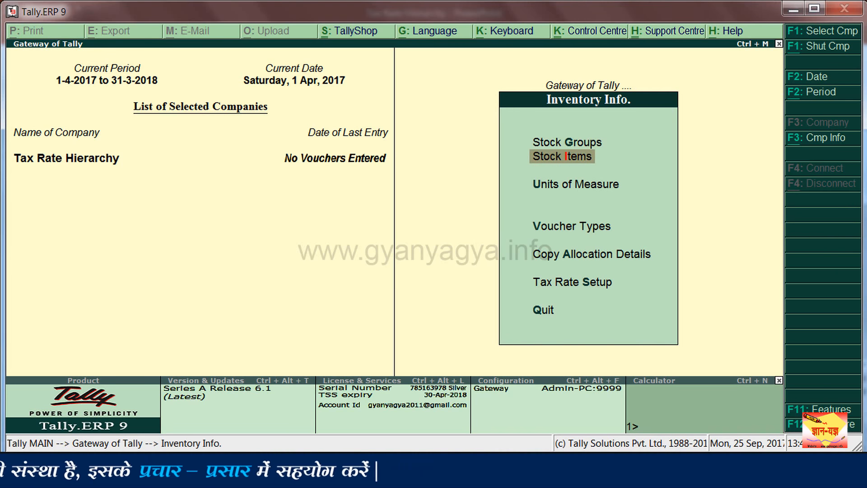
key(Return)
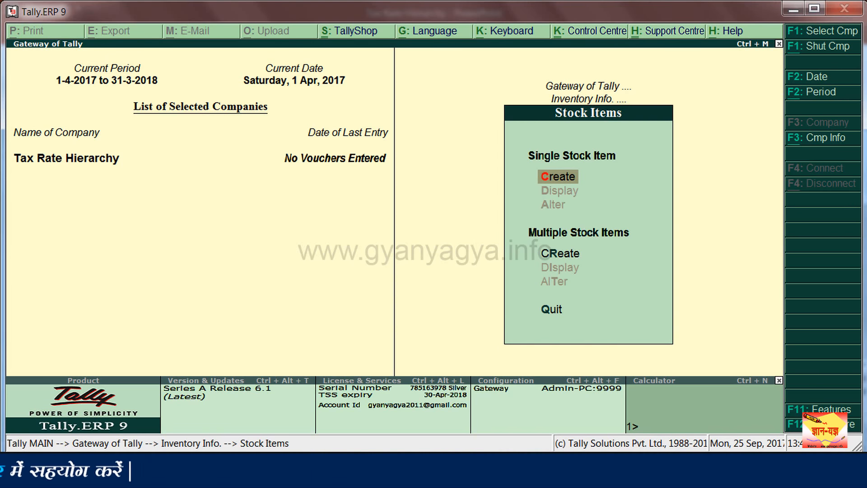
key(Return)
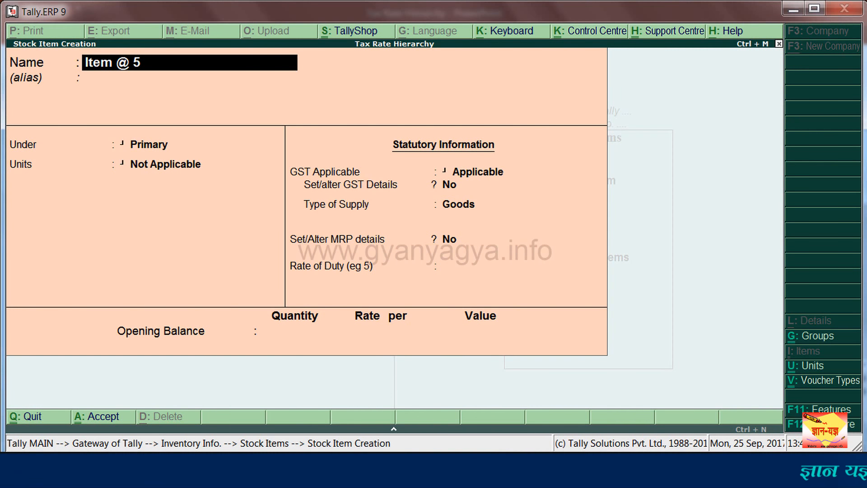
key(Return)
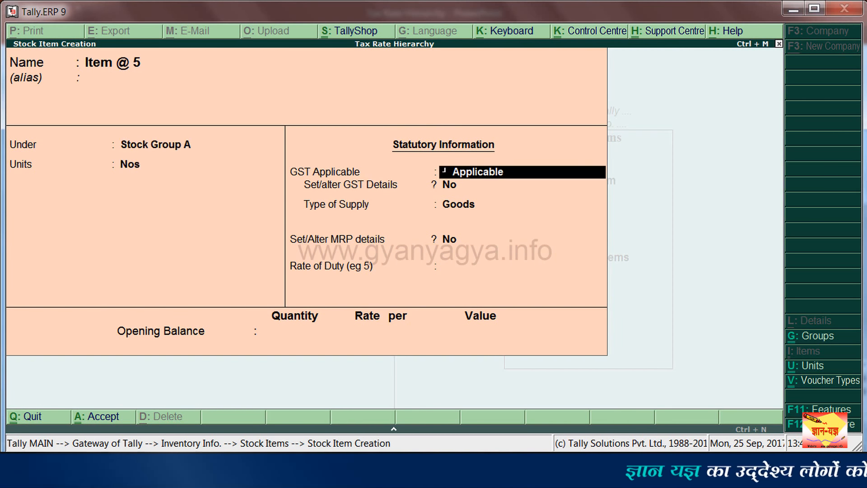
key(Return)
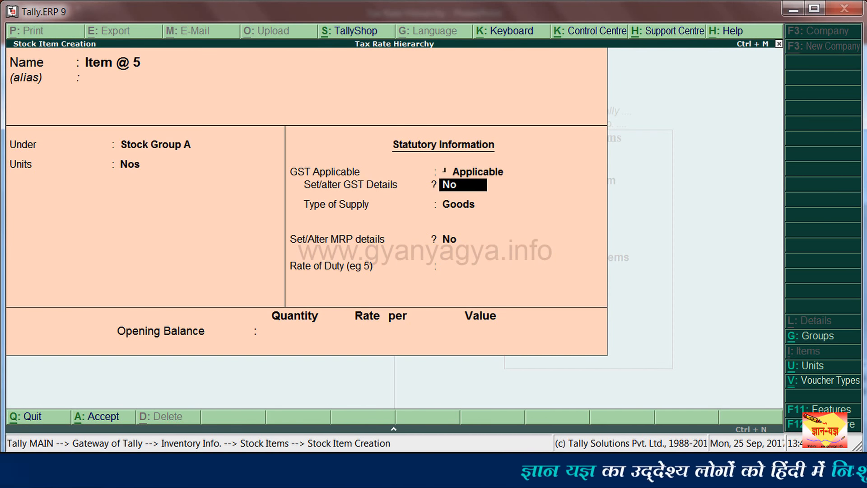
Enter the item's GST details with HSN/SAC 1234, calculation type On Value and taxability Taxable
text(y)
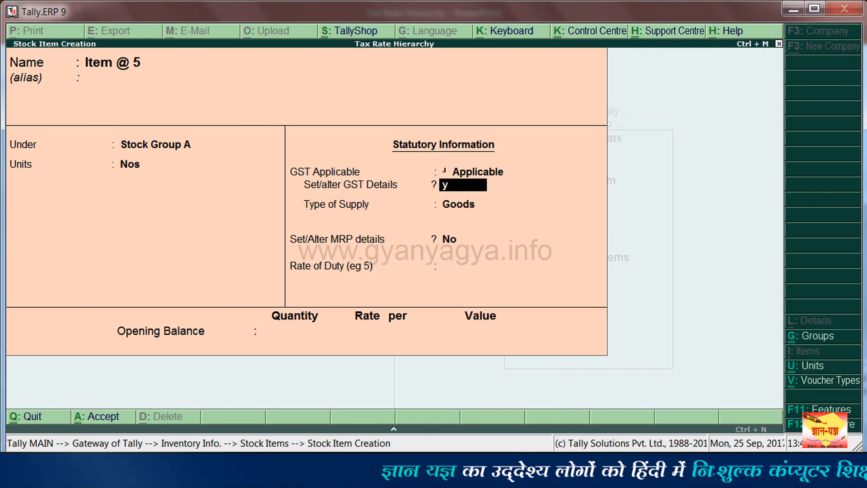
key(Return)
text(1234)
key(Return)
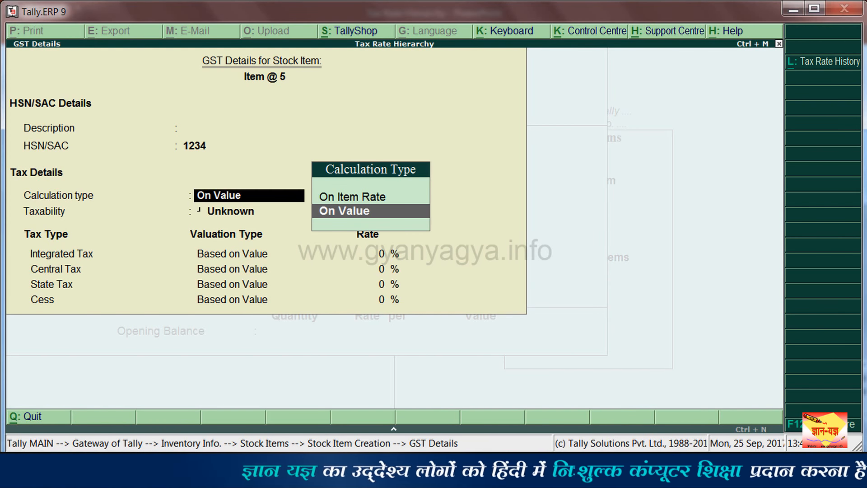
key(Return)
key(Down)
key(Down)
key(Down)
key(Return)
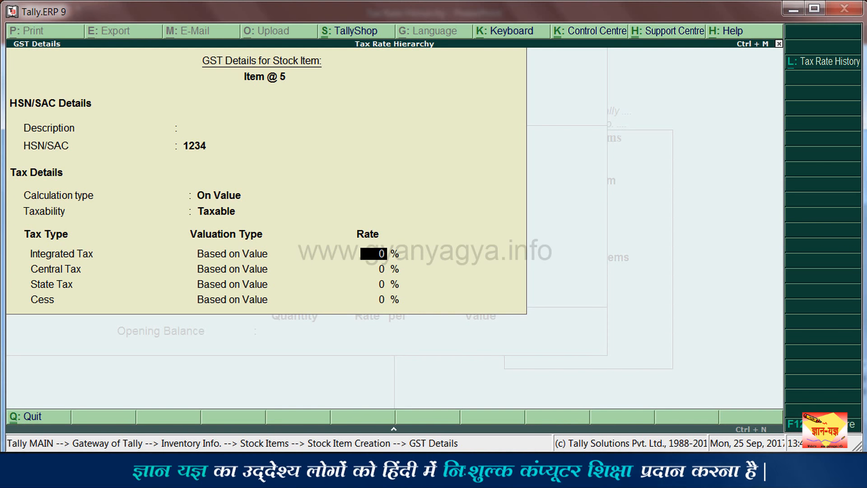
Accept the item's GST details, keep the type of supply as Goods, and save the stock item
key(Return)
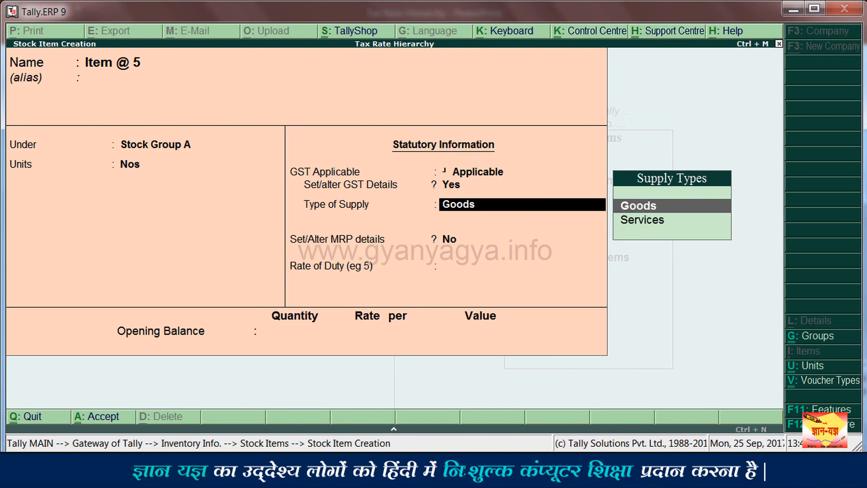
key(Return)
key(Return)
key(Return)
key(Return)
key(Return)
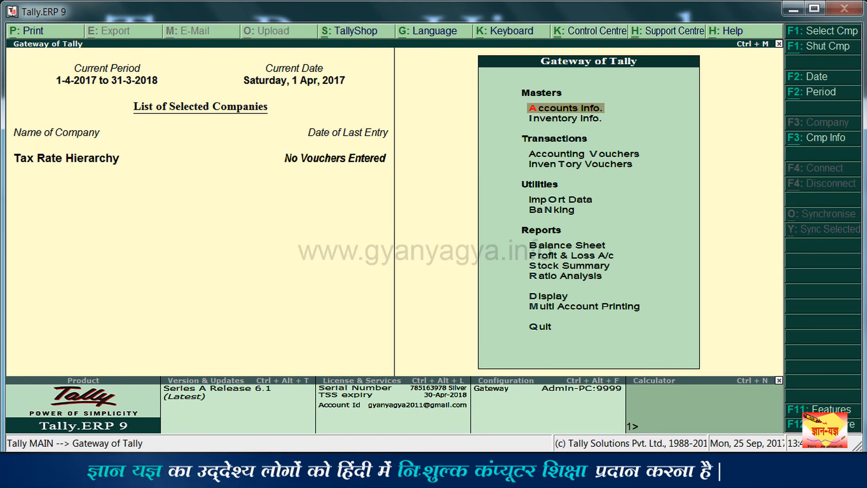
Open the Sales Accounts group for alteration from the accounts groups
key(Return)
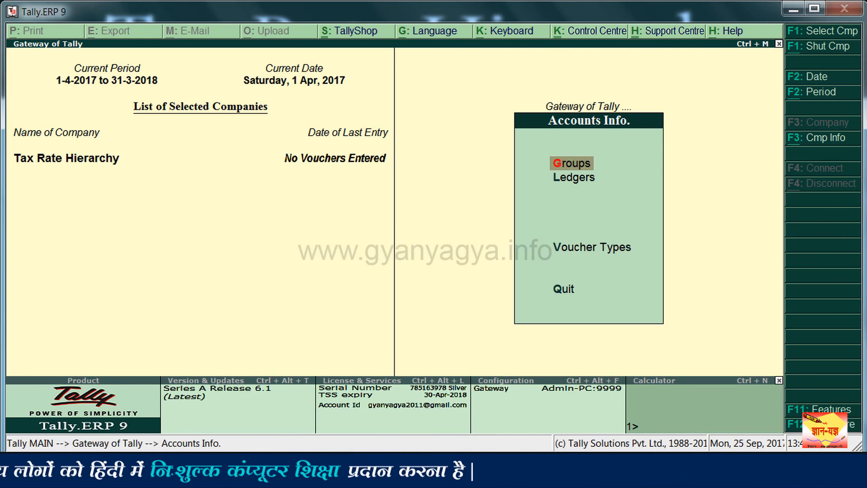
key(Return)
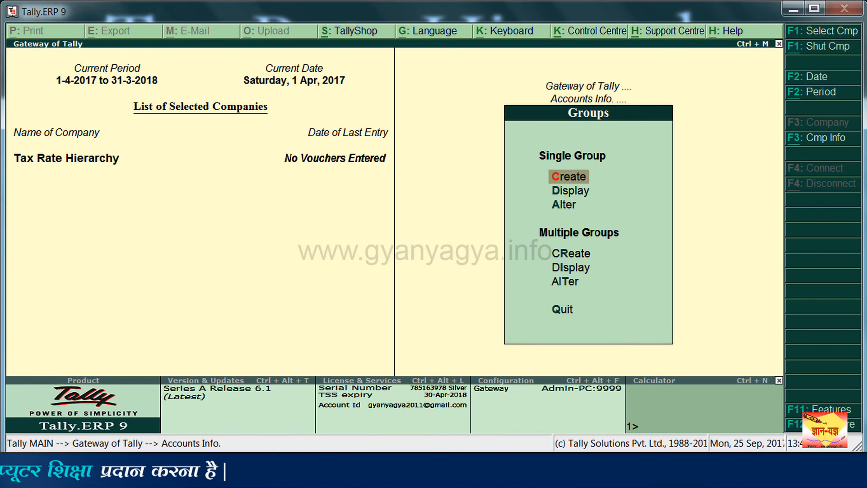
key(Down)
key(Down)
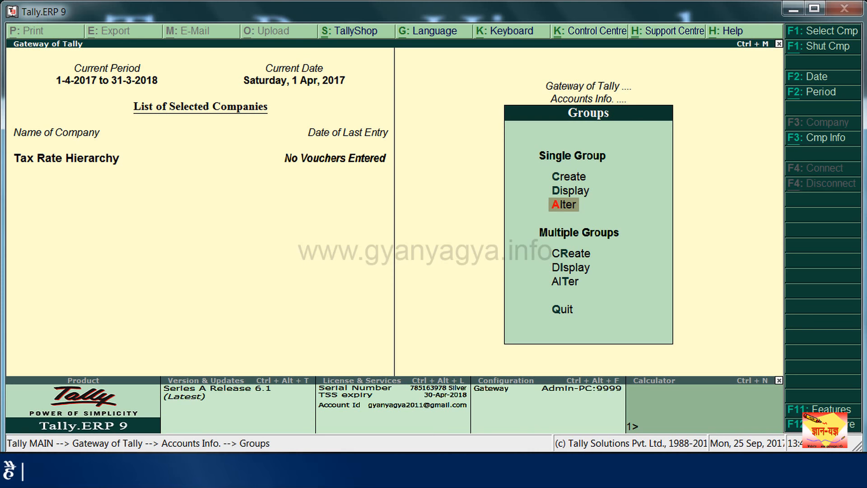
key(Return)
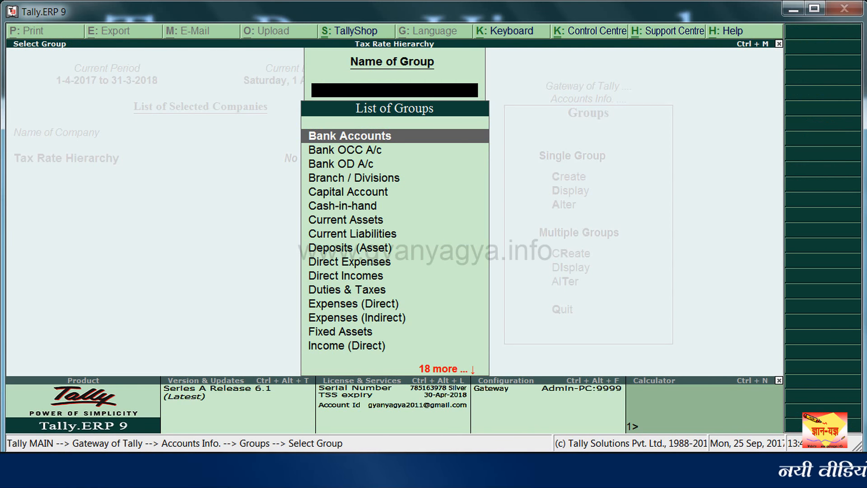
key(Down)
key(Down)
key(Down)
key(Down)
key(Down)
key(Down)
key(Down)
key(Down)
key(Down)
key(Down)
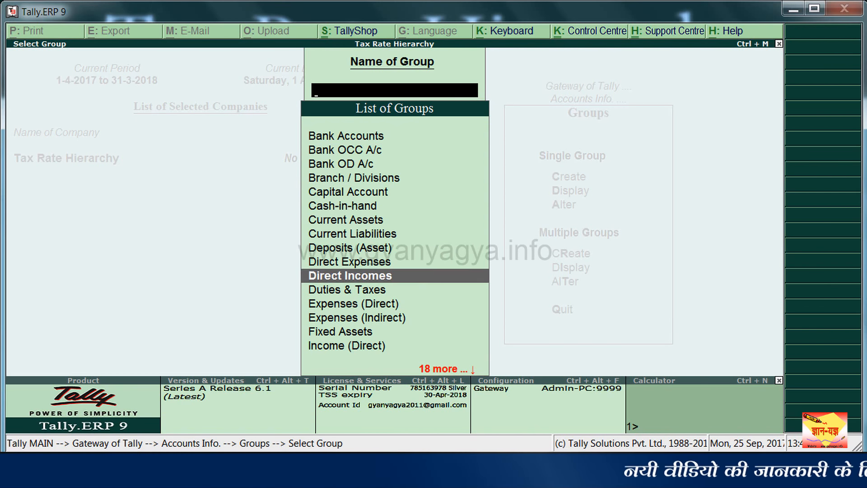
key(Down)
key(Down)
key(Down)
key(Down)
key(Down)
key(Down)
key(Down)
key(Down)
key(Down)
key(Down)
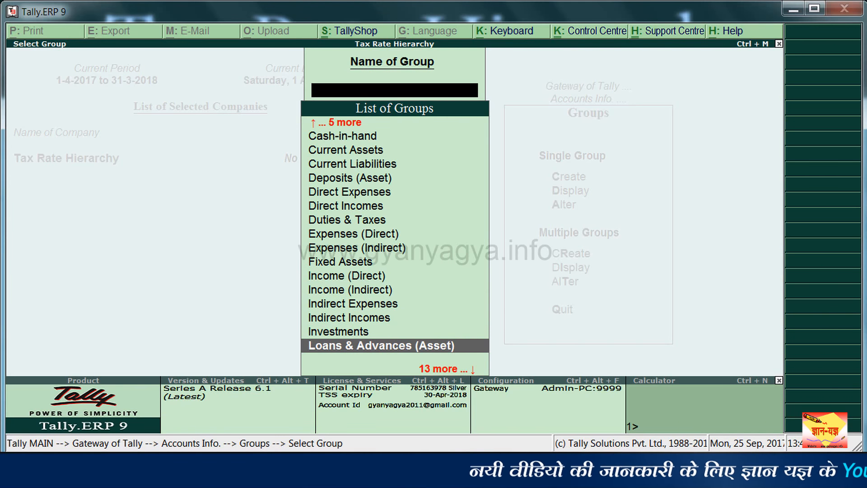
key(Down)
key(Down)
key(Down)
key(Down)
key(Down)
key(Down)
key(Down)
key(Up)
key(Up)
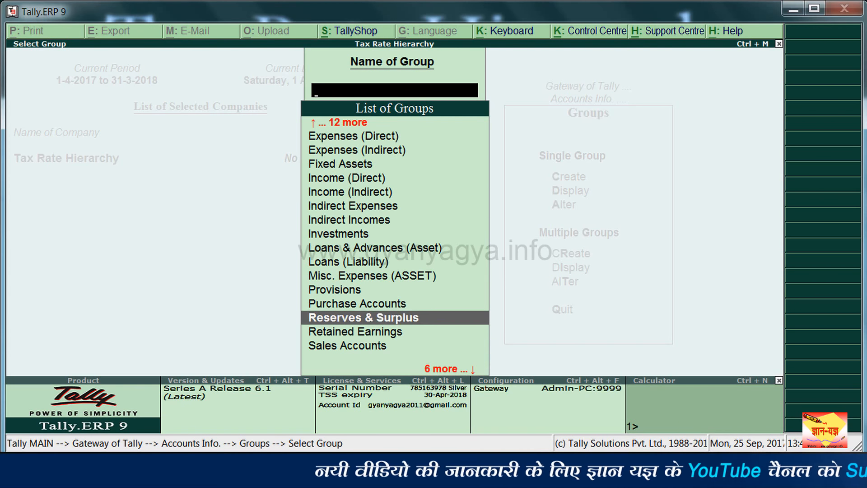
key(Up)
key(Up)
key(Up)
key(Down)
key(Down)
key(Down)
key(Down)
key(Down)
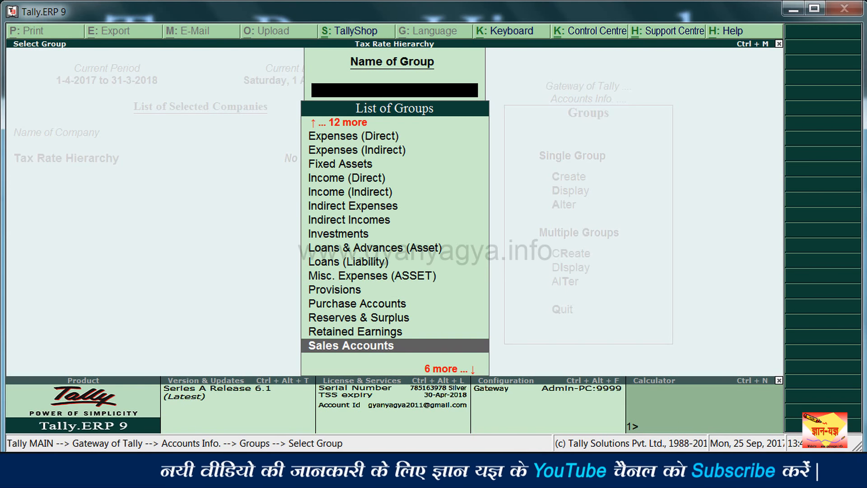
key(Up)
key(Down)
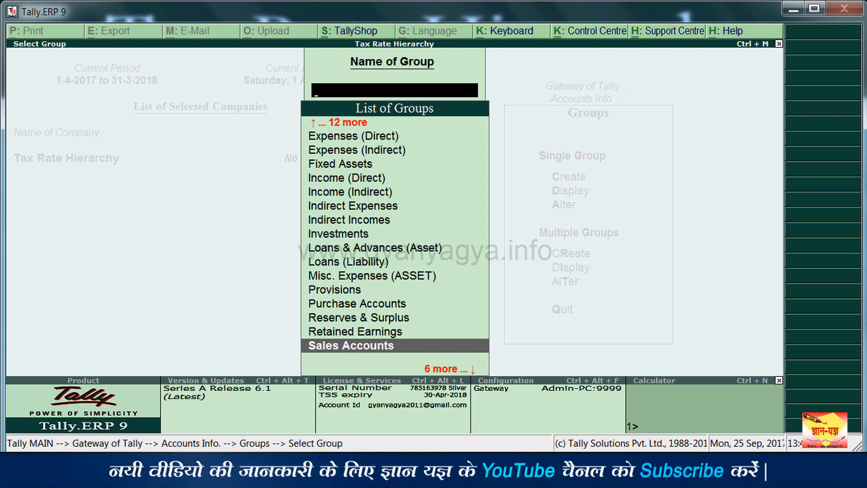
key(Return)
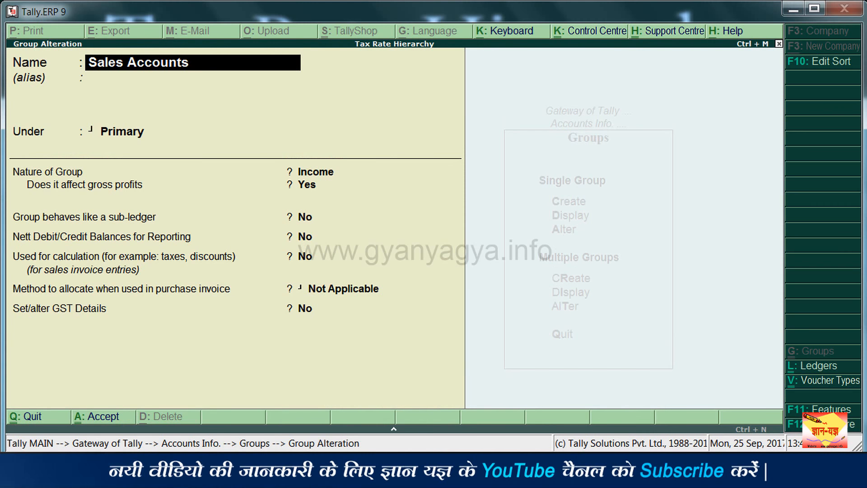
Enable GST details for the Sales Accounts group and enter HSN/SAC 1234
key(Return)
key(Return)
key(Return)
key(Return)
key(Return)
key(Return)
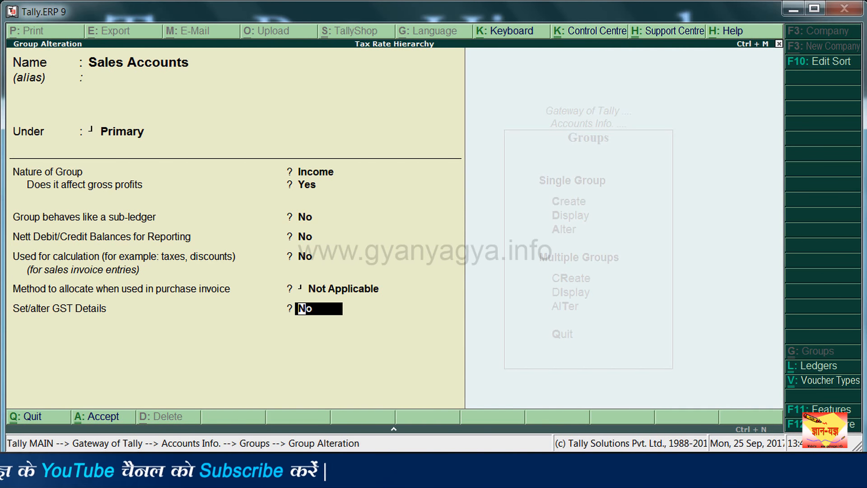
text(y)
key(Return)
key(Return)
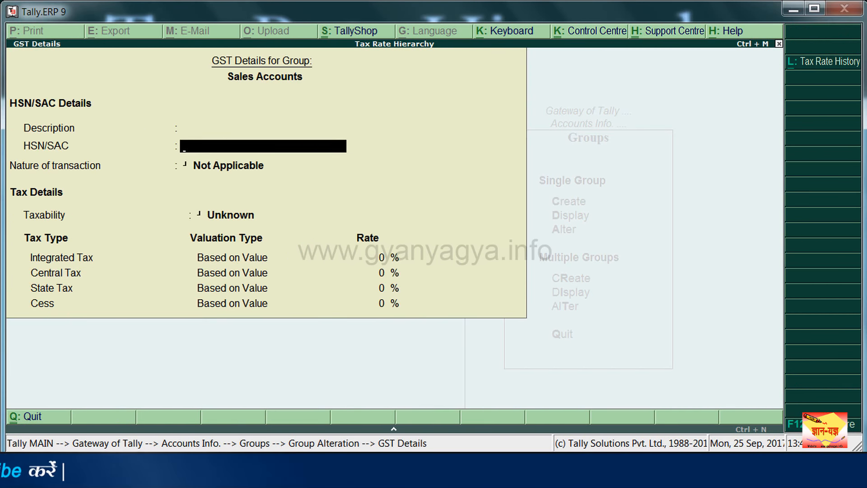
text(1234)
key(Return)
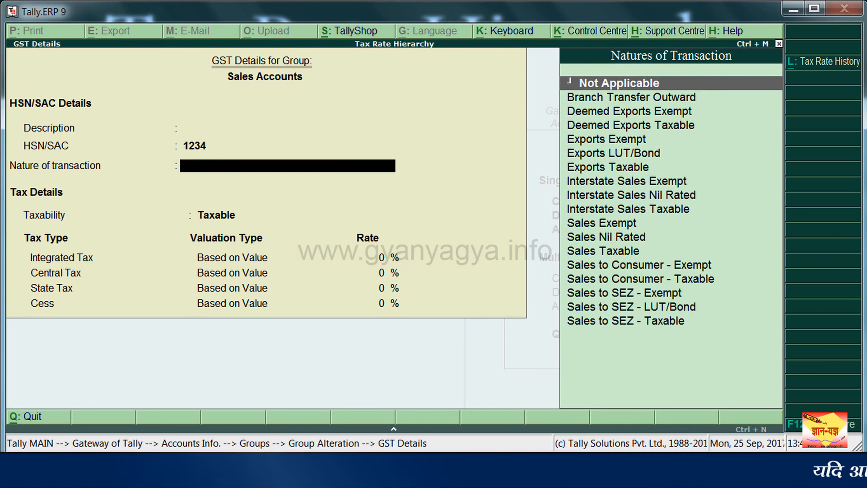
Review the available natures of transaction and keep Not Applicable for the Sales Accounts group
key(Down)
key(Down)
key(Down)
key(Down)
key(Down)
key(Down)
key(Down)
key(Down)
key(Down)
key(Down)
key(Down)
key(Down)
key(Down)
key(Down)
key(Down)
key(Down)
key(Up)
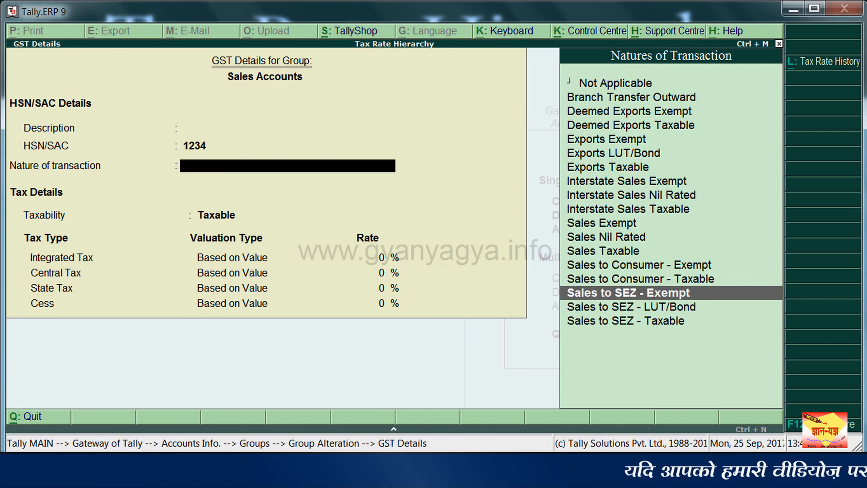
key(Up)
key(Up)
key(Up)
key(Up)
key(Up)
key(Up)
key(Up)
key(Up)
key(Up)
key(Up)
key(Up)
key(Up)
key(Up)
key(Up)
key(Up)
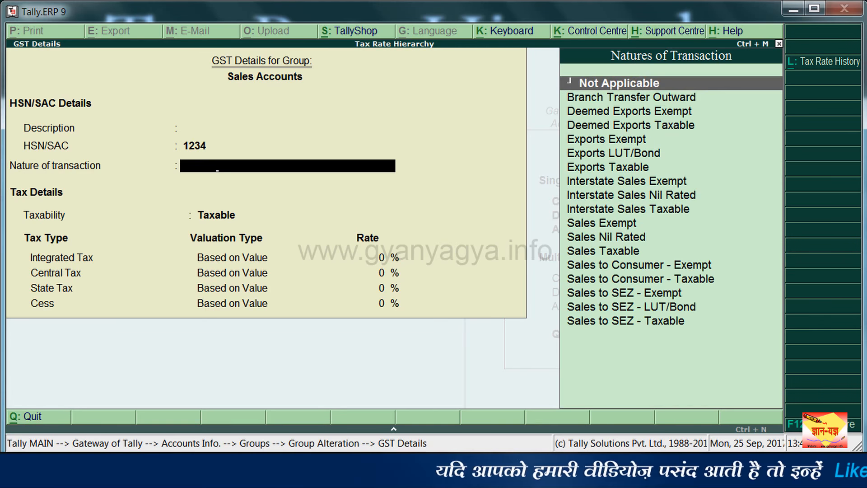
key(Return)
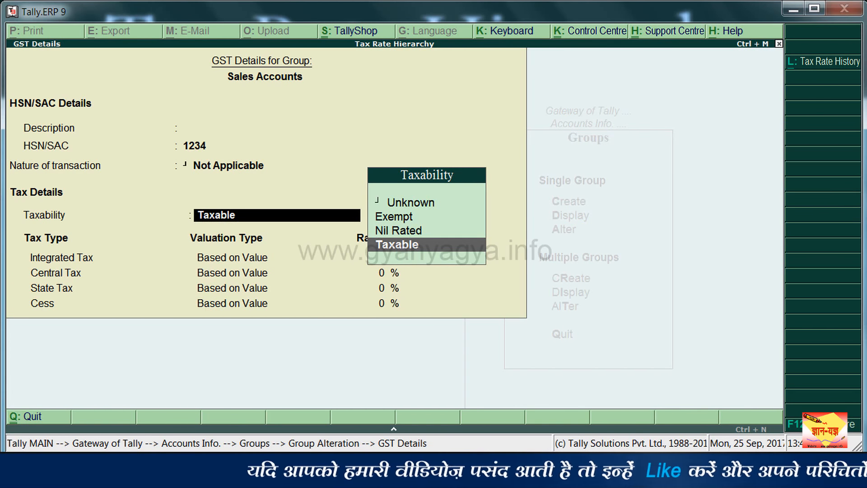
Keep the group's taxability as Taxable with an integrated tax rate of 28%, and save the Sales Accounts group
key(Return)
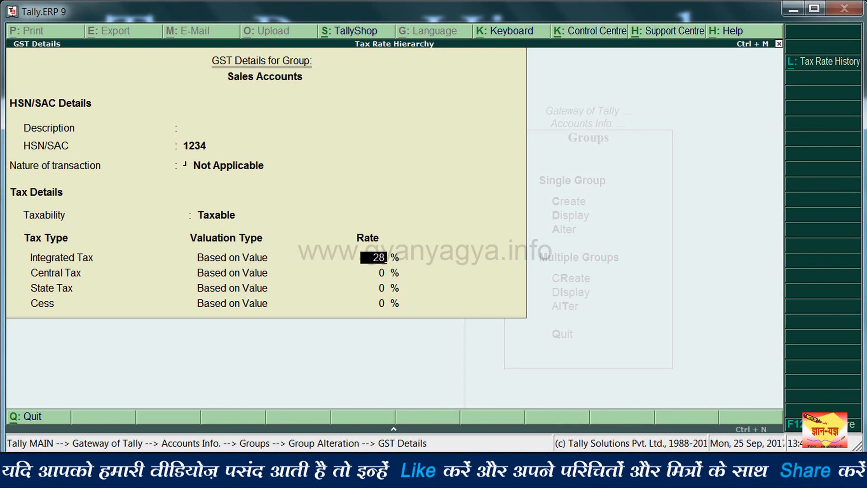
key(Return)
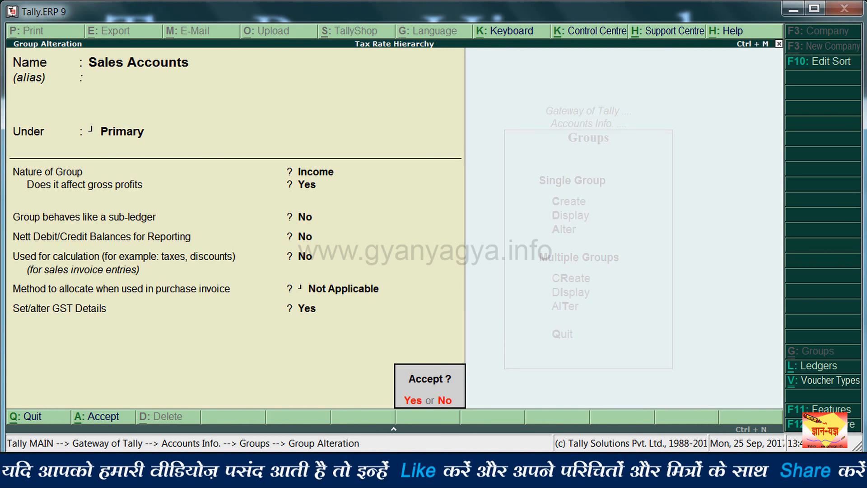
key(Return)
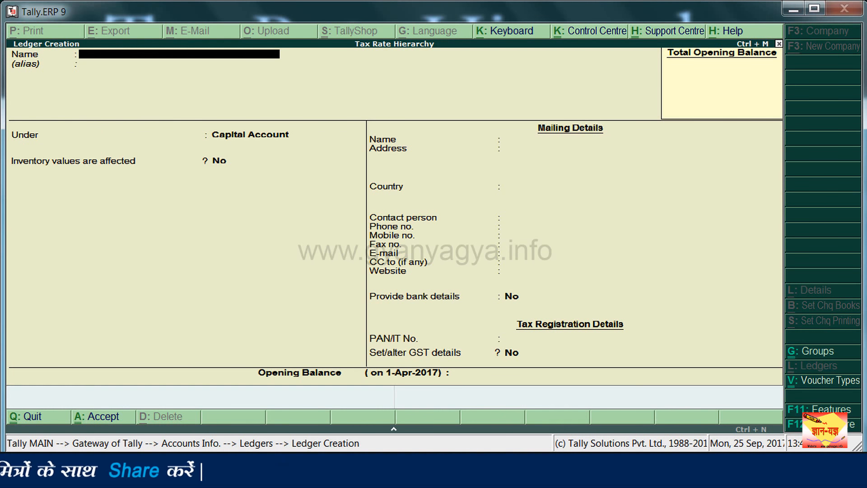
Create a ledger named Sales under Sales Accounts, with inventory values affected and GST Applicable
key(Return)
text(Sales)
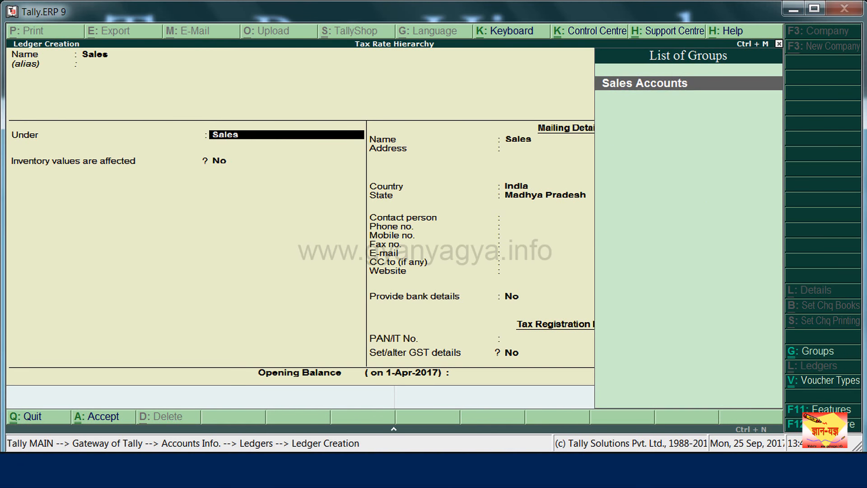
key(Return)
key(Return)
key(Return)
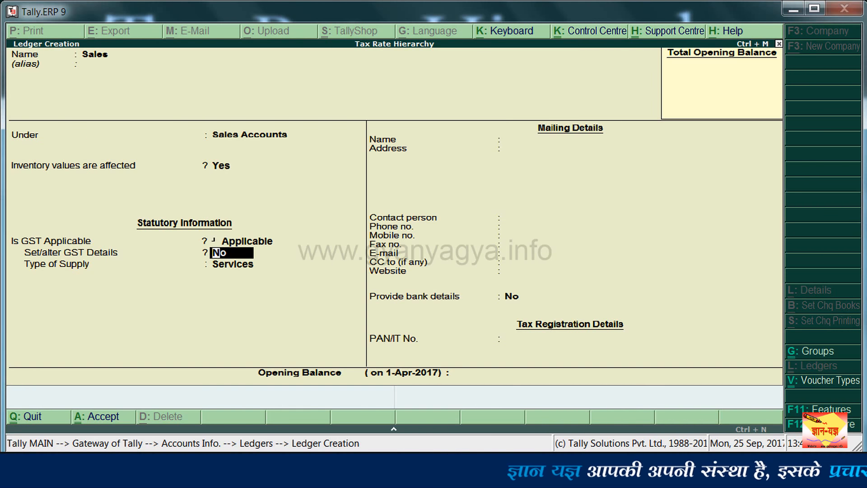
Enable GST details for the Sales ledger and enter HSN/SAC 1234
key(BackSpace)
key(BackSpace)
text(y)
key(Return)
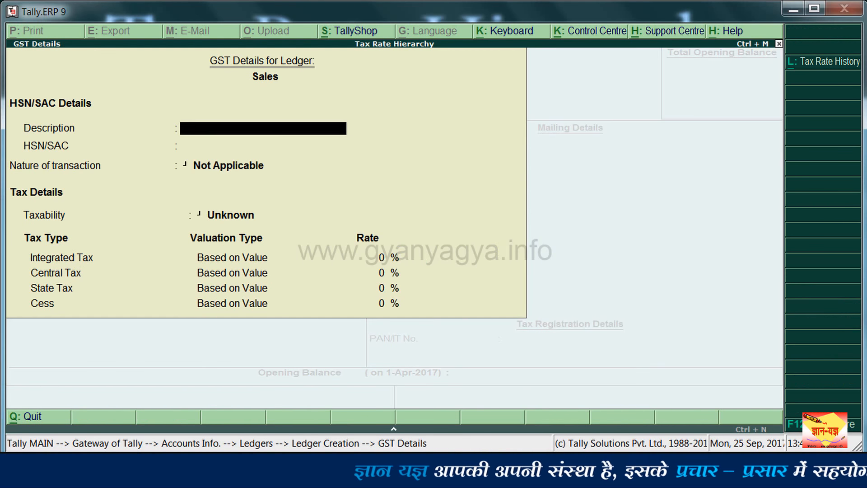
key(Return)
text(1234)
key(Return)
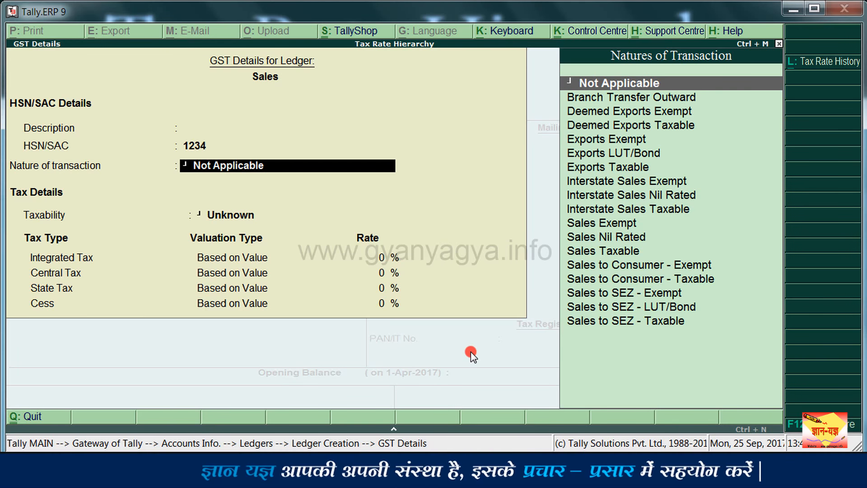
Keep the ledger's nature of transaction as Not Applicable, with taxability Taxable and an integrated tax rate of 18%
key(Return)
key(Down)
key(Down)
key(Down)
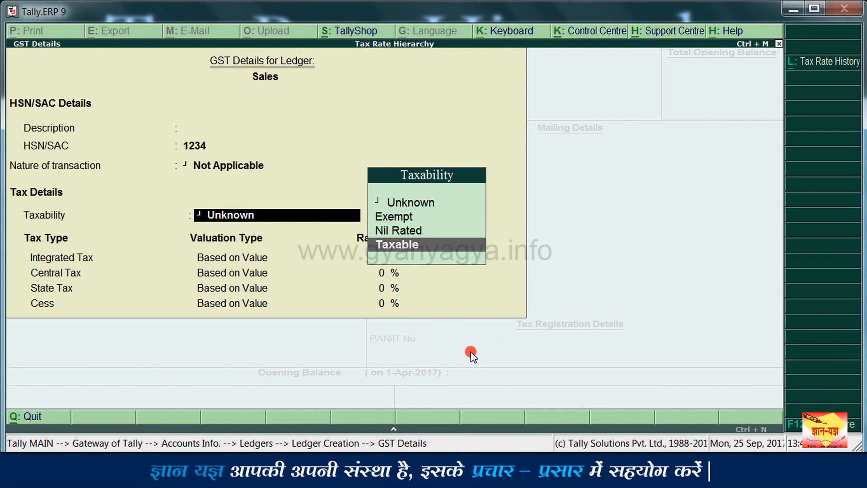
key(Return)
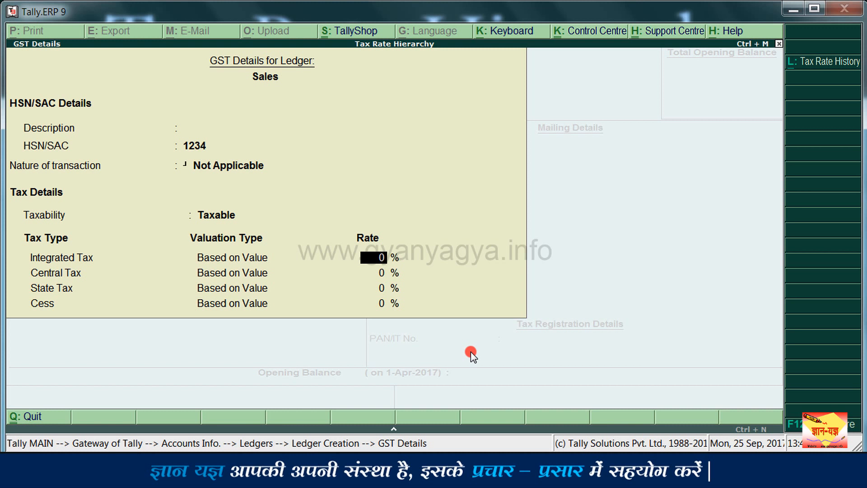
key(BackSpace)
text(18)
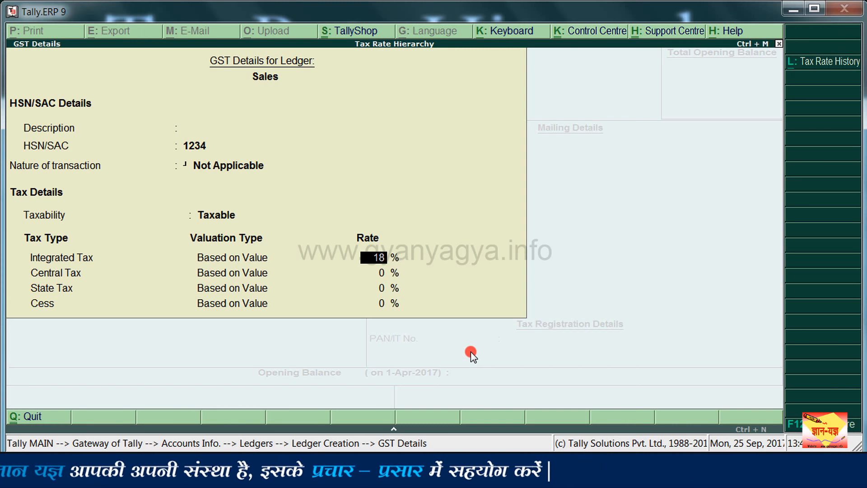
Accept the ledger's GST details, set the type of supply to Goods, and save the Sales ledger
key(Return)
key(Return)
key(Return)
key(Return)
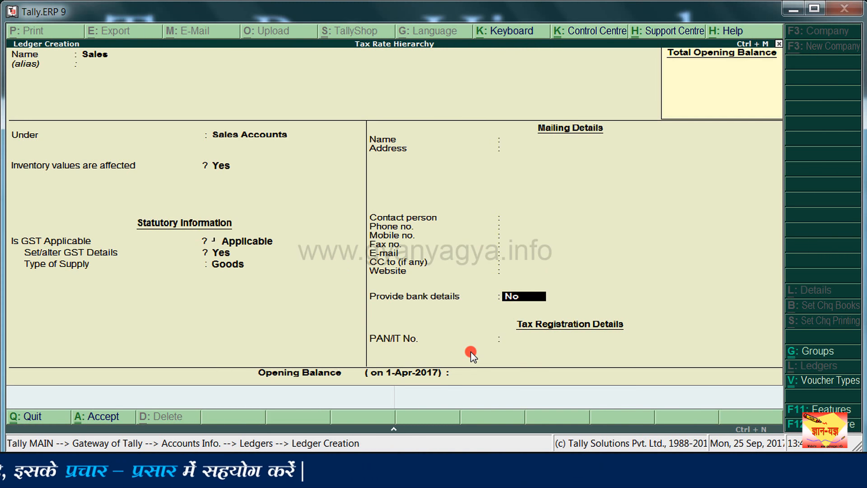
key(Return)
key(Return)
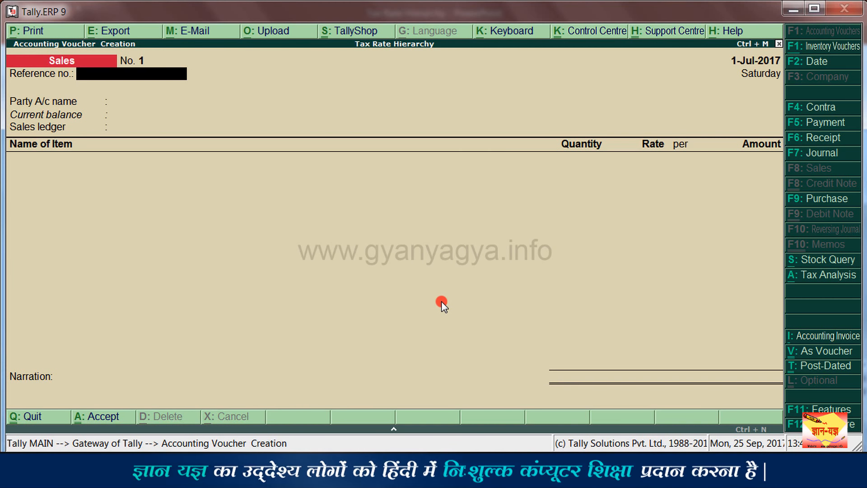
Configure the sales invoice to allow modification of tax details for GST
key(F12)
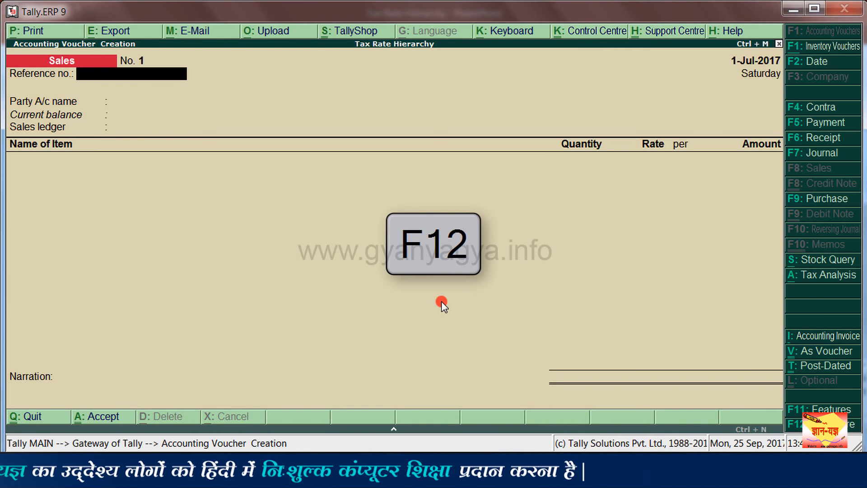
key(Down)
key(Down)
key(Down)
key(Down)
key(Down)
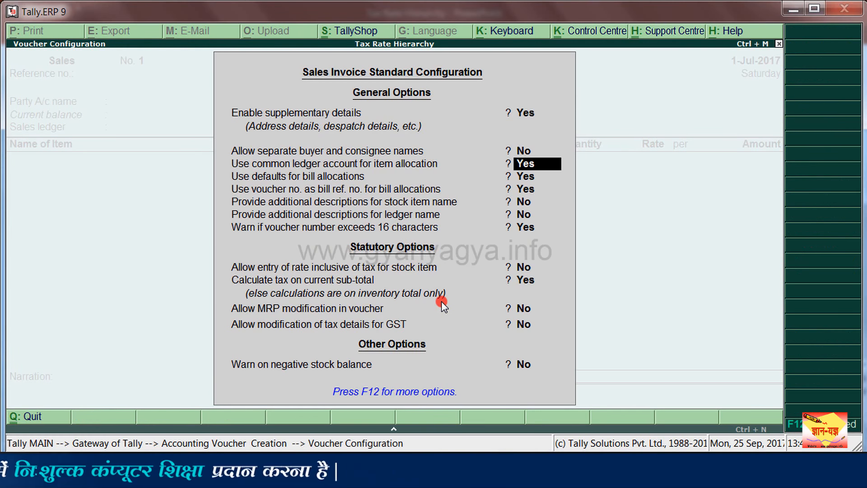
key(Down)
key(Down)
key(Down)
key(Down)
key(Down)
key(Down)
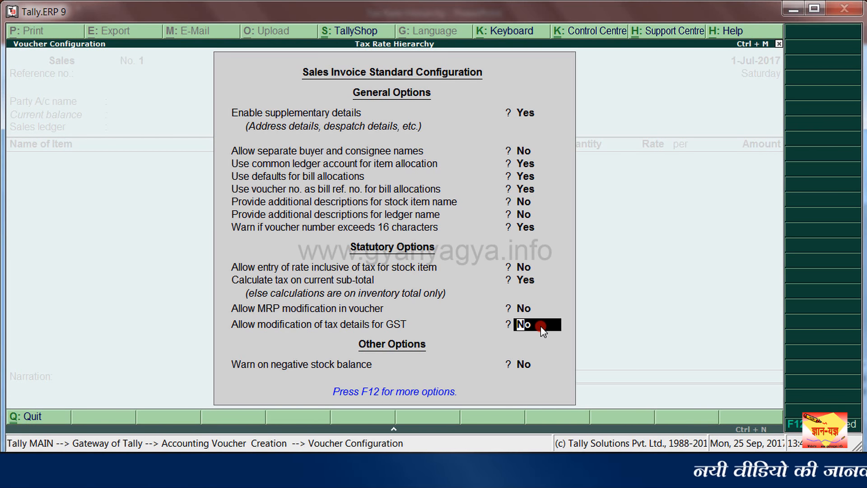
text(y)
key(Return)
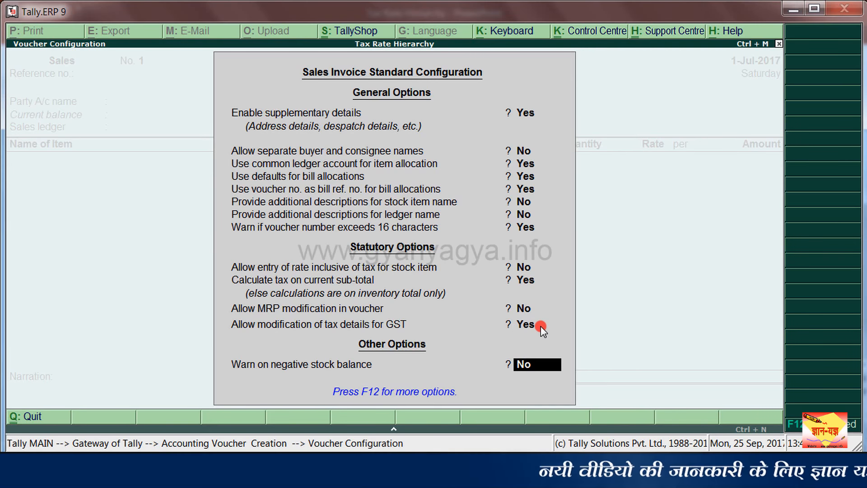
key(Return)
Select Abc Traders as the sales voucher's party, leave the reference number blank, and accept the party details
key(Return)
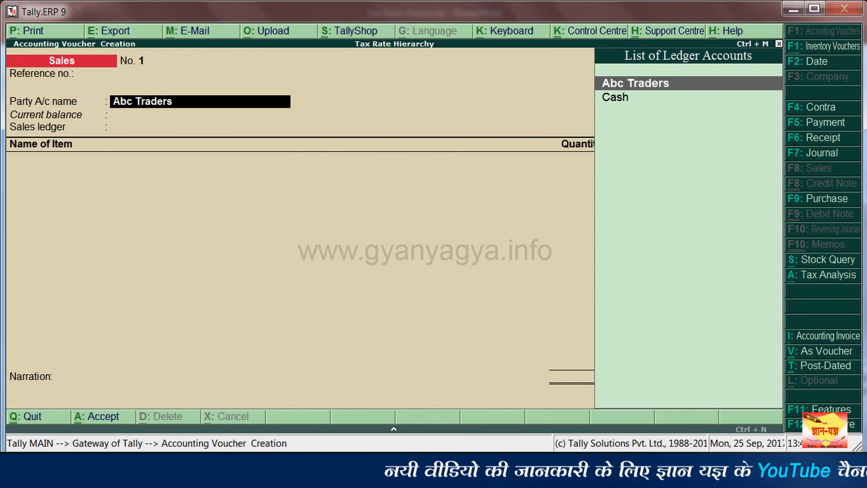
key(Return)
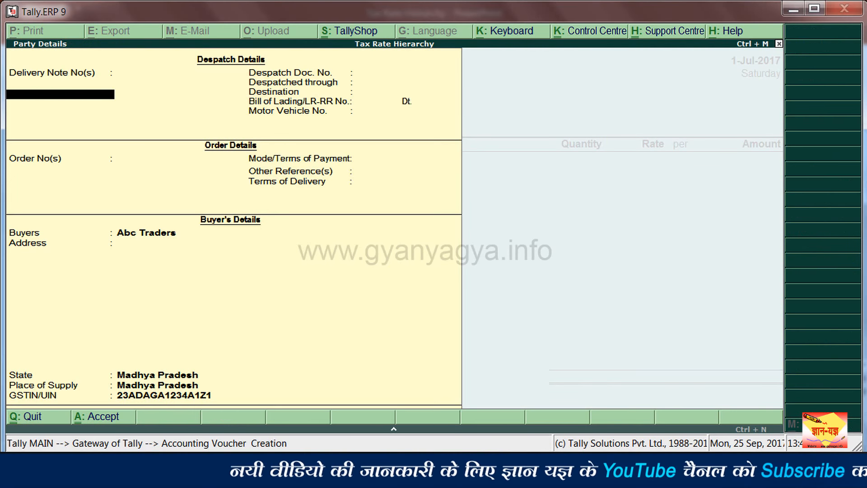
key(ctrl+a)
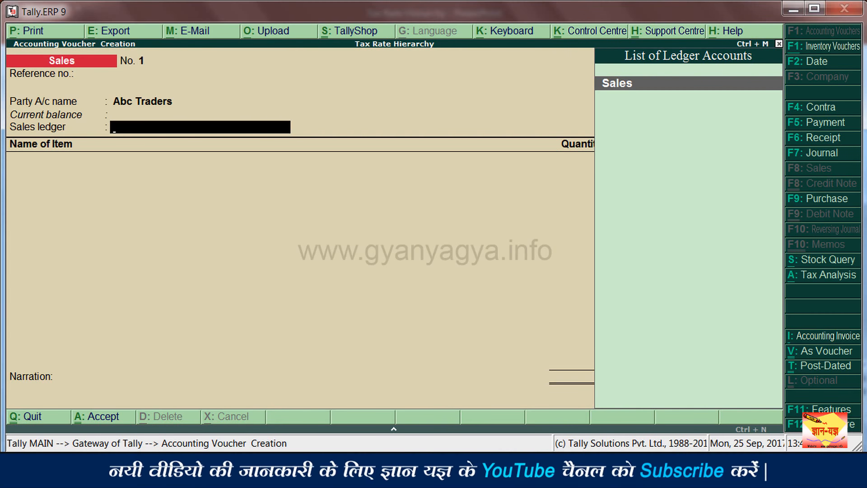
Choose Sales as the sales ledger and configure the tax classification details to disallow overriding reverse charge applicability
key(Return)
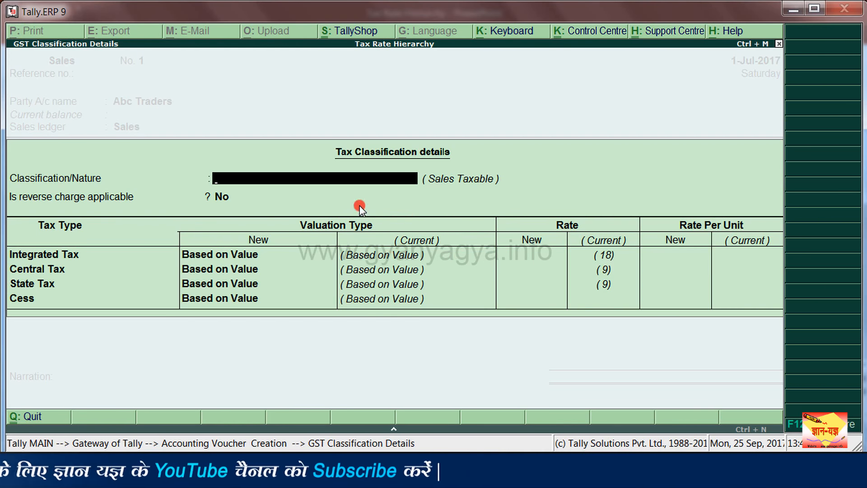
key(F12)
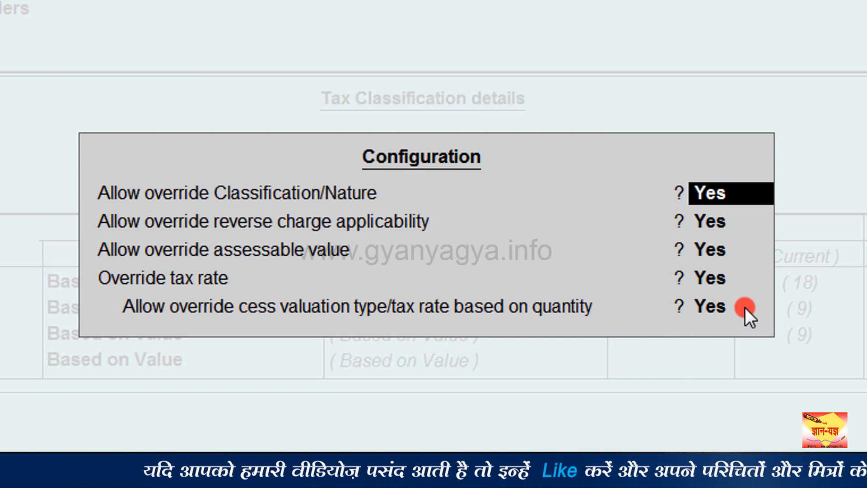
key(Return)
text(n)
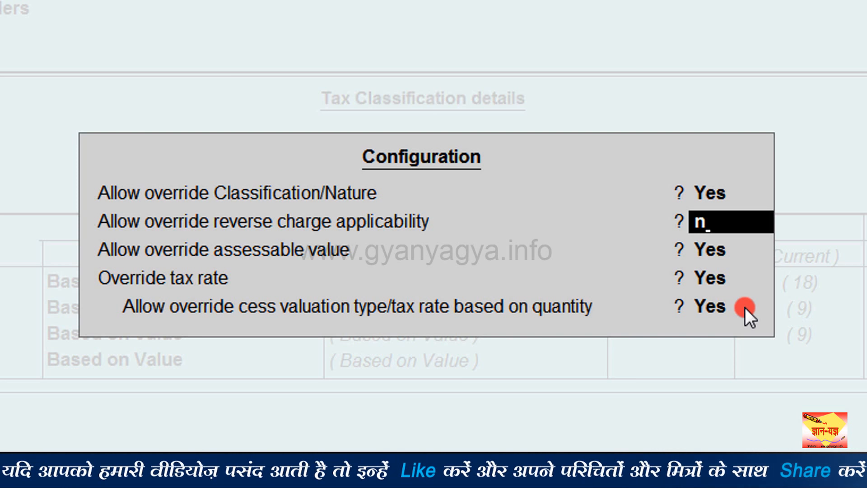
key(Return)
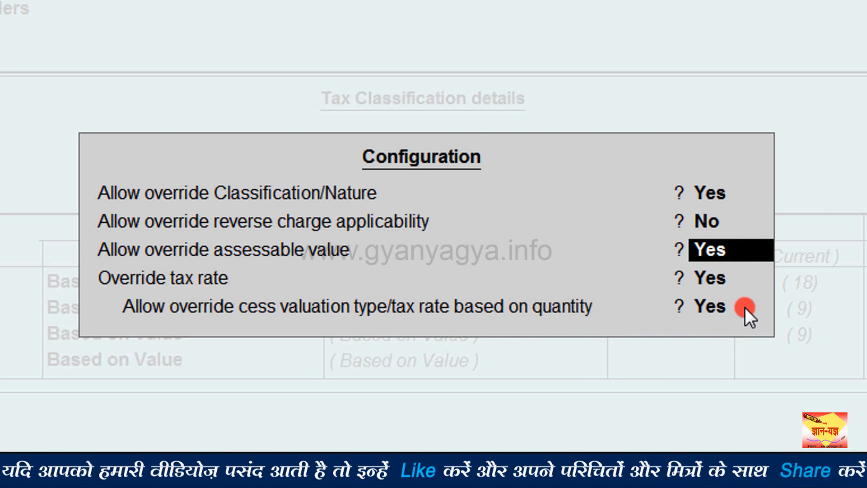
key(Return)
key(Return)
key(Return)
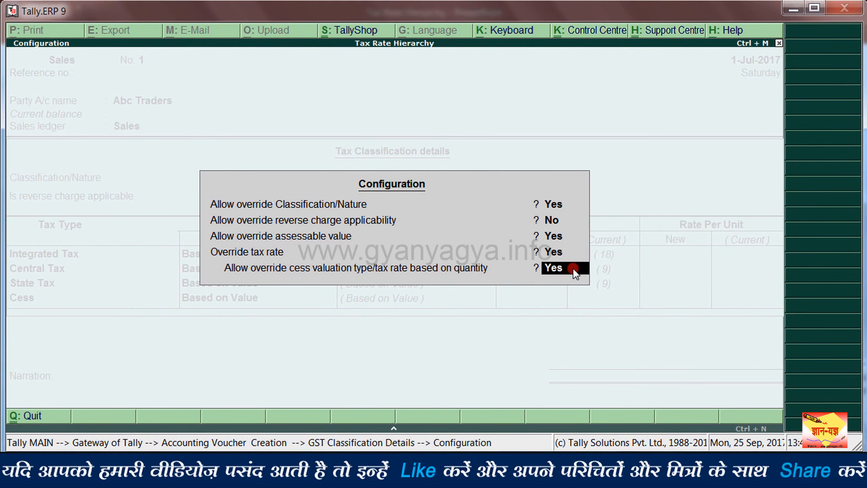
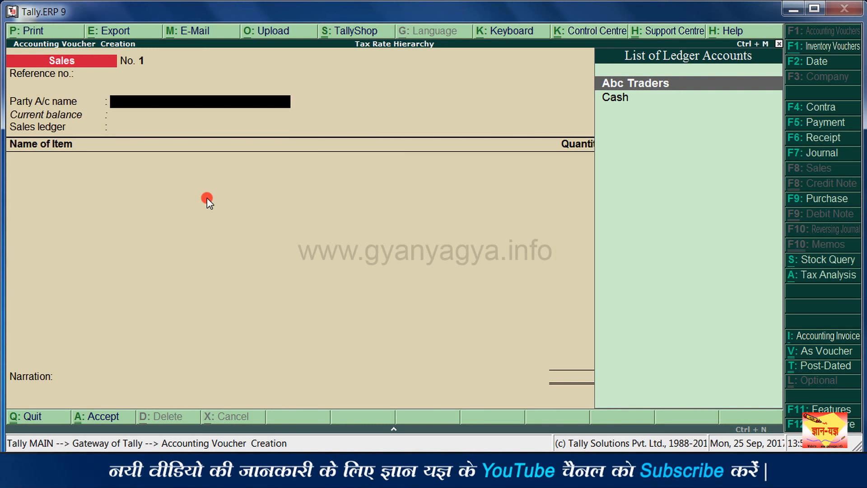
Select Abc Traders and the Sales ledger for the voucher, overriding the integrated tax rate with 28
key(Return)
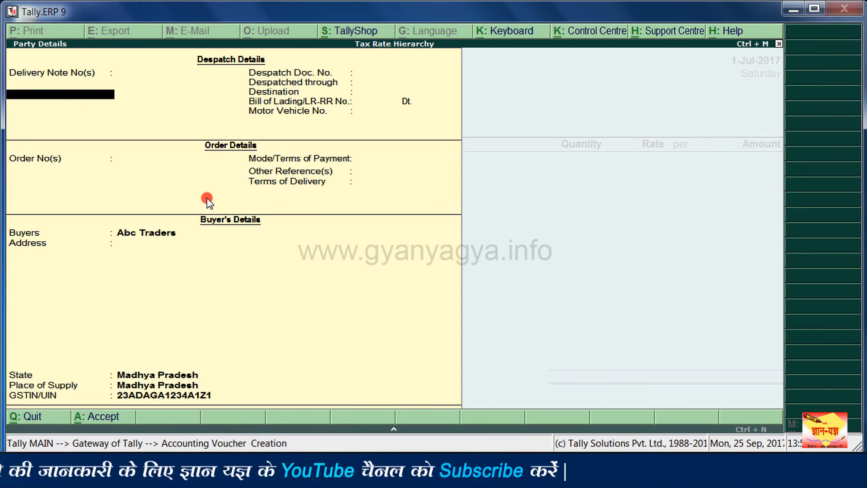
key(ctrl+a)
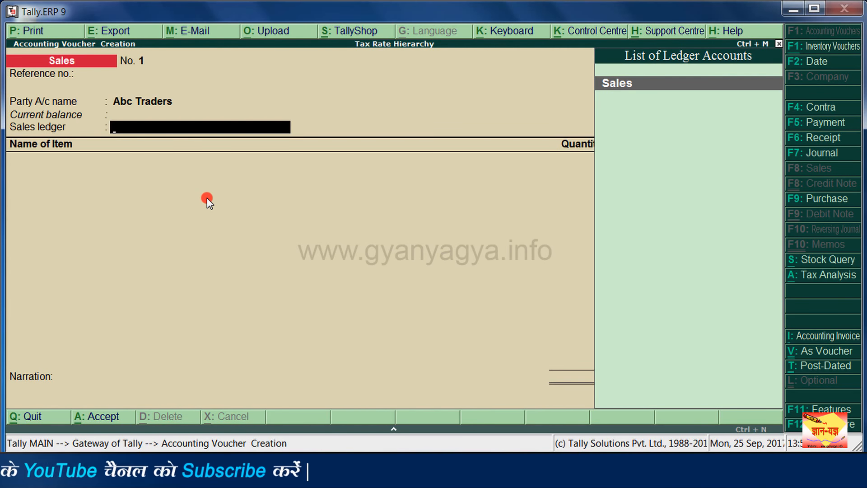
key(Return)
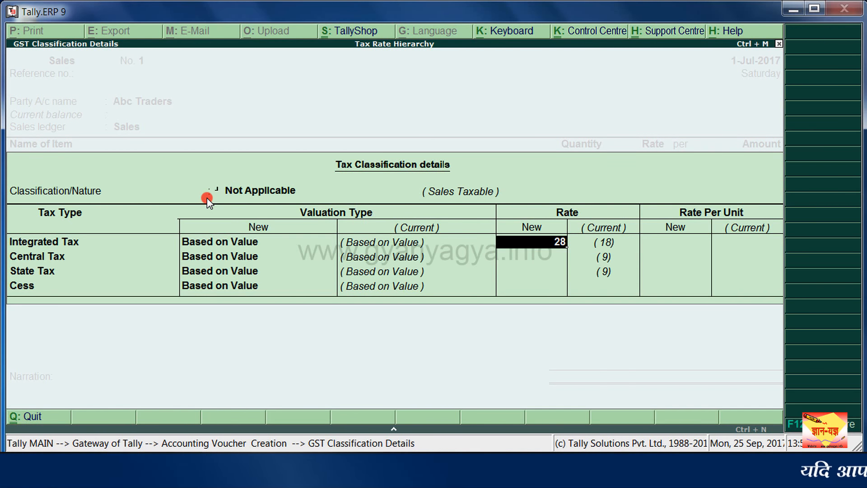
key(Return)
key(Return)
key(Return)
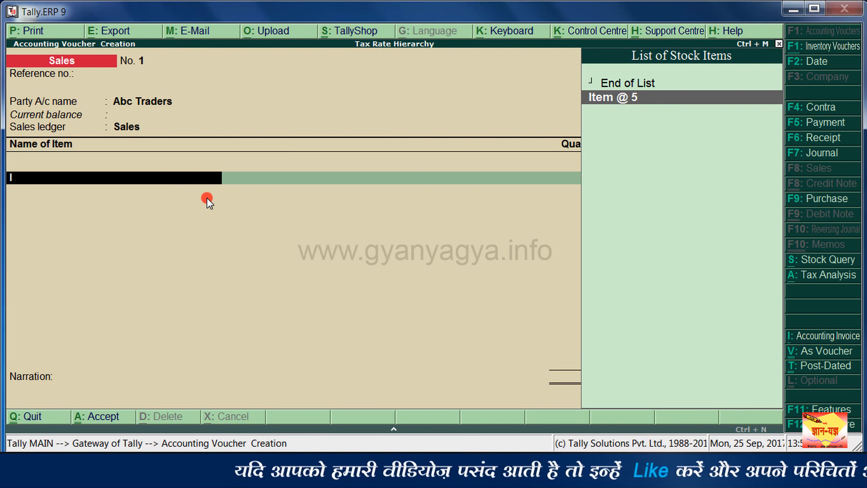
Add 1 Nos of Item @ 5 at a rate of 1,000.00, with the CGST and SGST ledgers
key(Return)
text(1)
key(Return)
text(1)
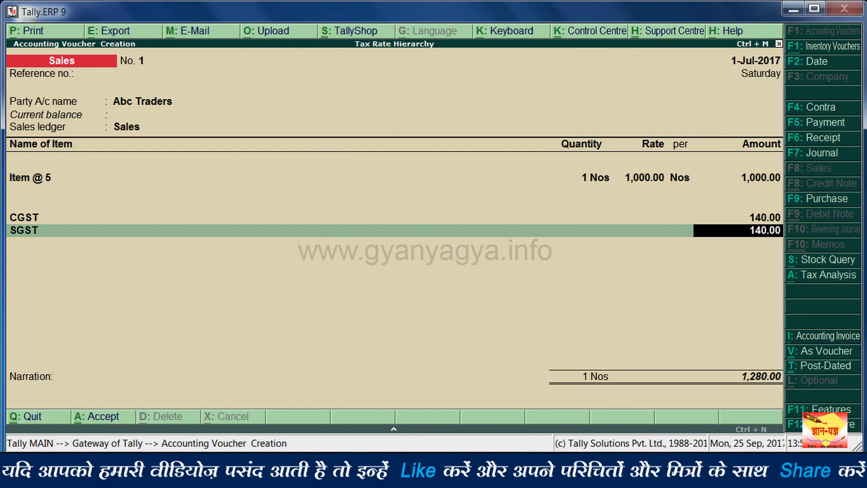
Leave the narration blank and save the sales voucher, overriding the modified tax details to accept it without conflicts
key(Return)
key(Return)
key(Return)
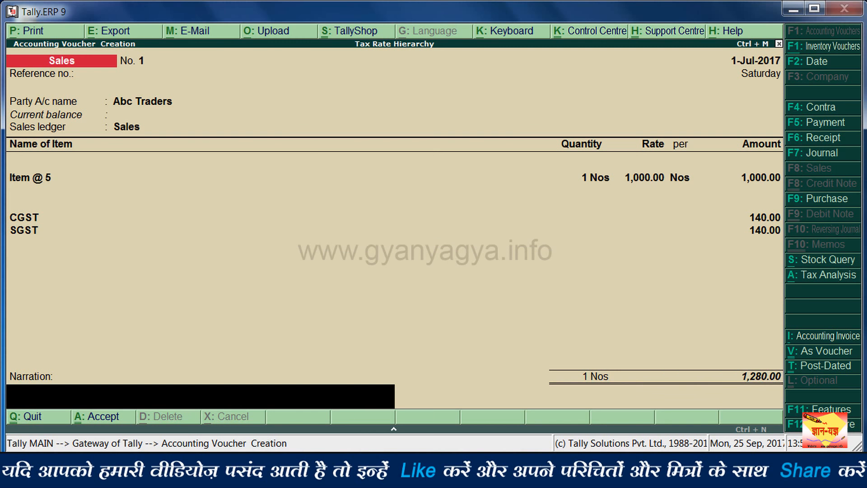
key(Return)
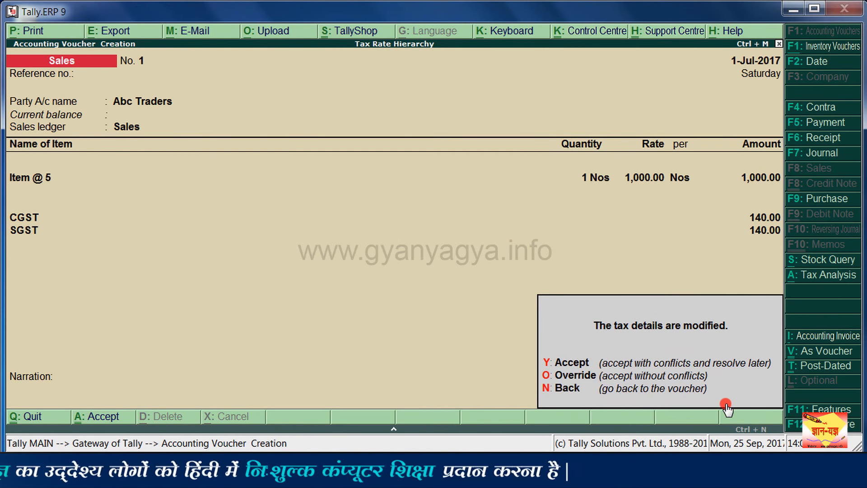
key(o)
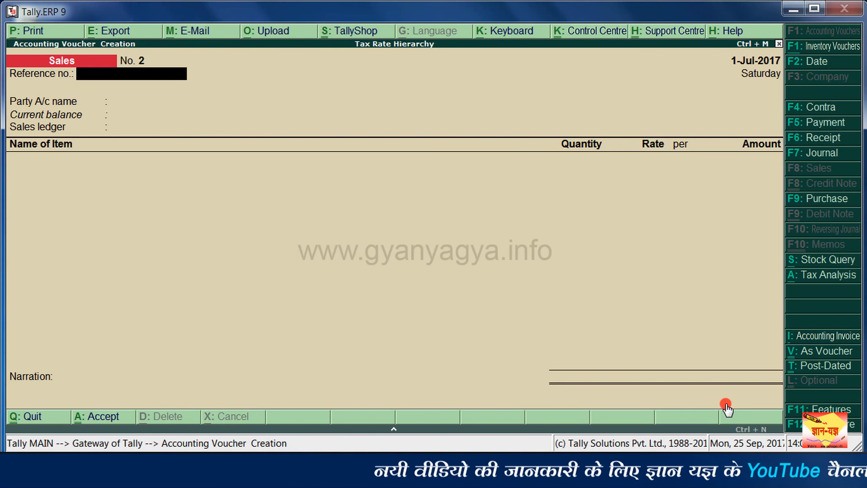
Configure the sales invoice to disallow modification of tax details for GST
key(F12)
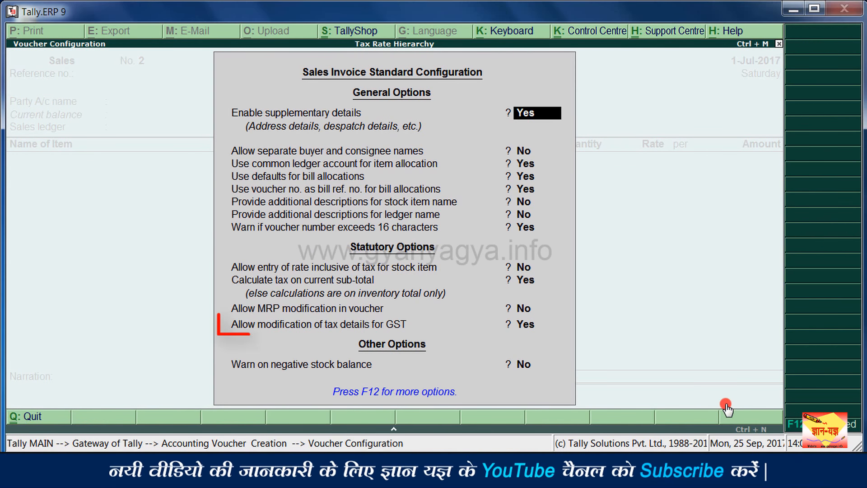
key(Return)
key(Return)
key(Return)
key(Return)
key(Return)
key(Return)
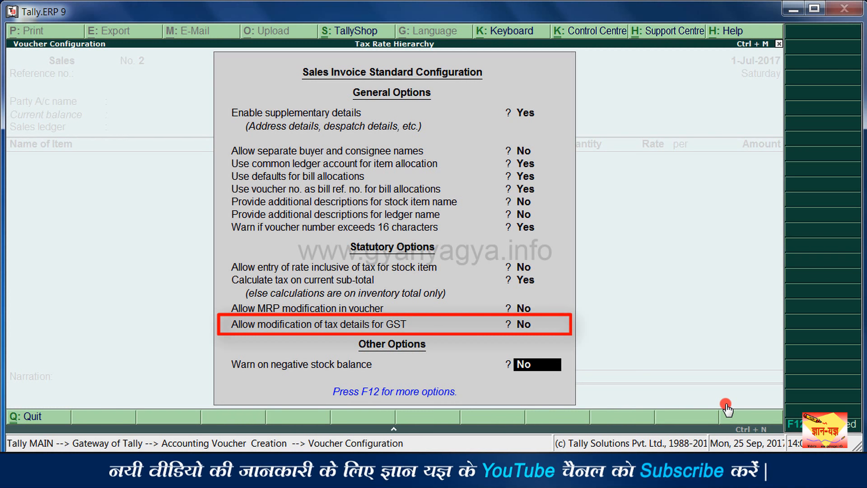
key(Return)
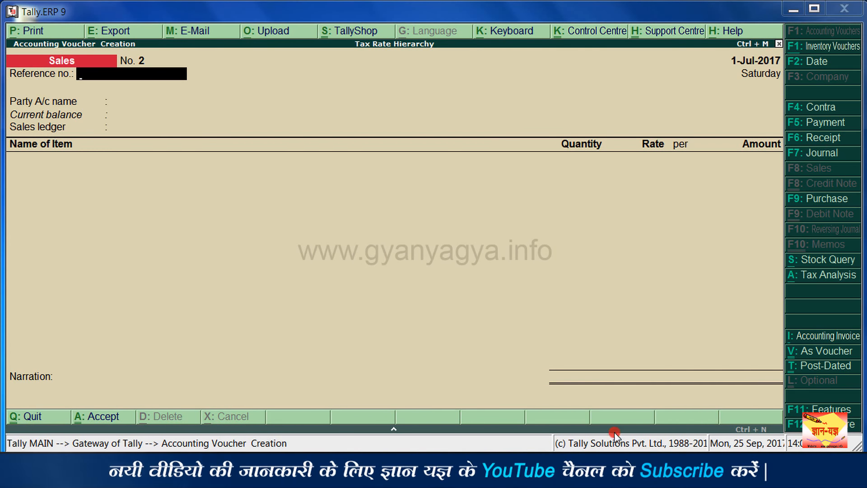
Select Abc Traders as the party of sales voucher 2, accept the party details, and choose the Sales ledger
key(Return)
key(Return)
key(ctrl+a)
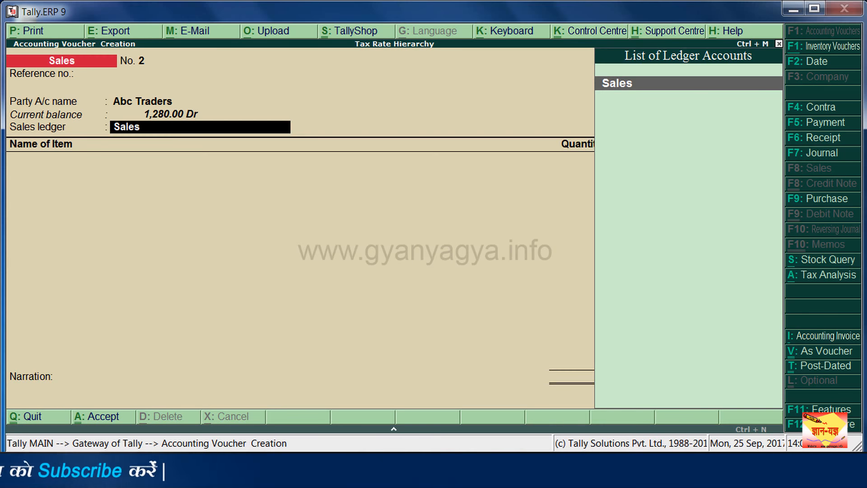
key(Return)
Enter 1 Nos of Item @ 5 at 1,000.00 in voucher 2 and add the CGST and SGST ledgers
key(Down)
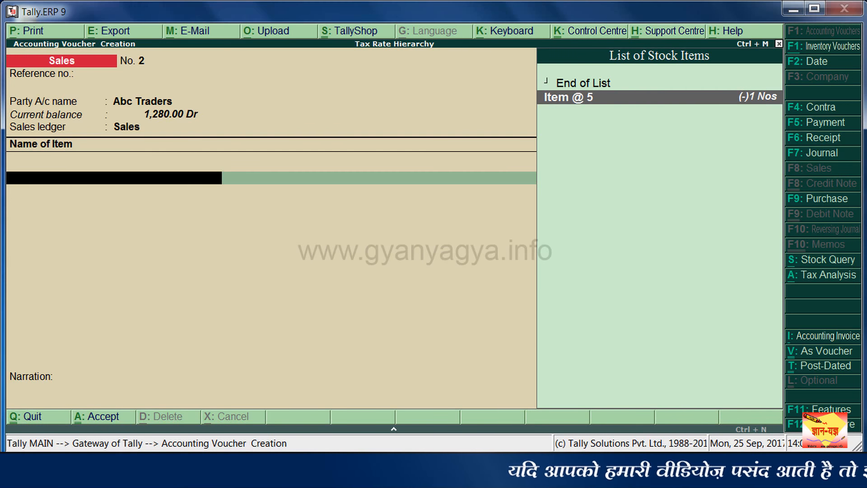
key(Return)
text(1)
key(Return)
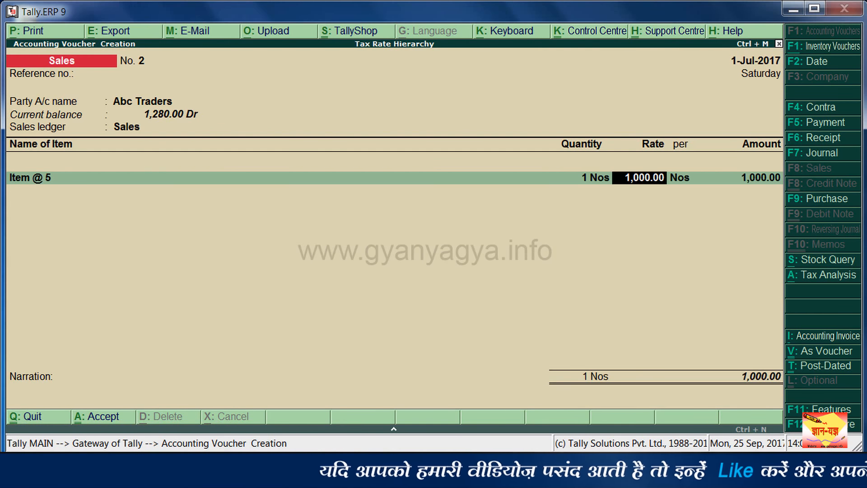
key(Return)
key(Return)
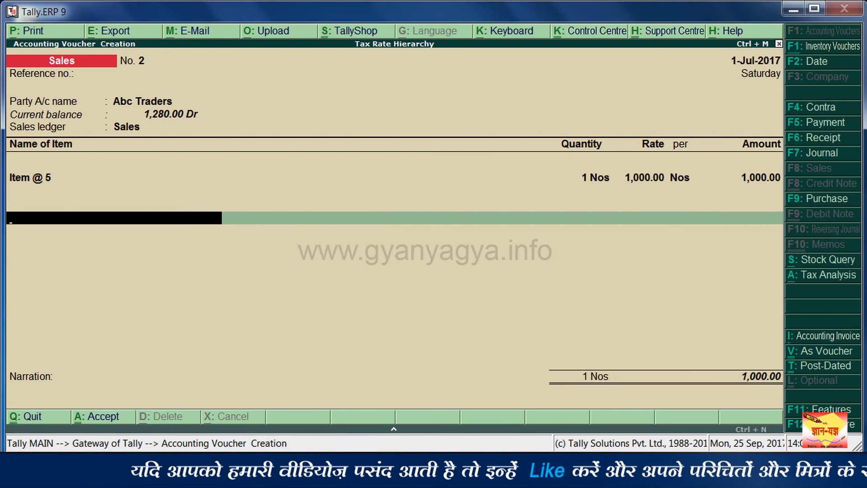
text(CGST)
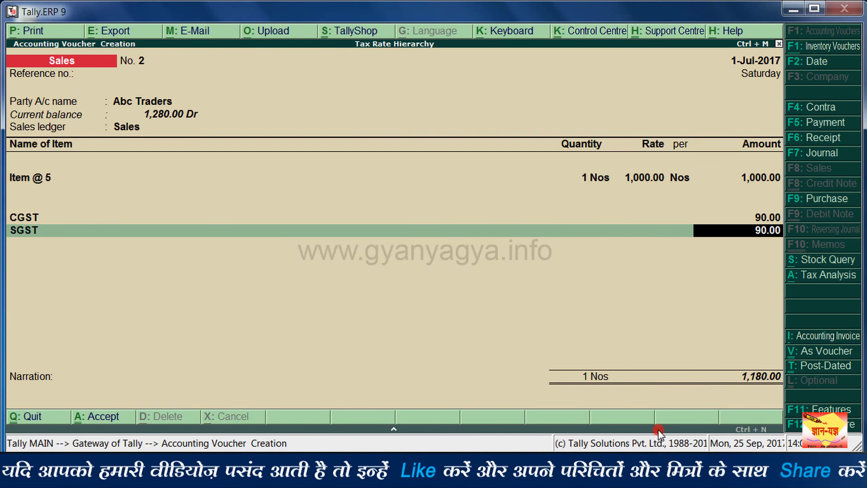
Examine the voucher's detailed tax analysis for the item value, central tax and state tax rates
click(830, 276)
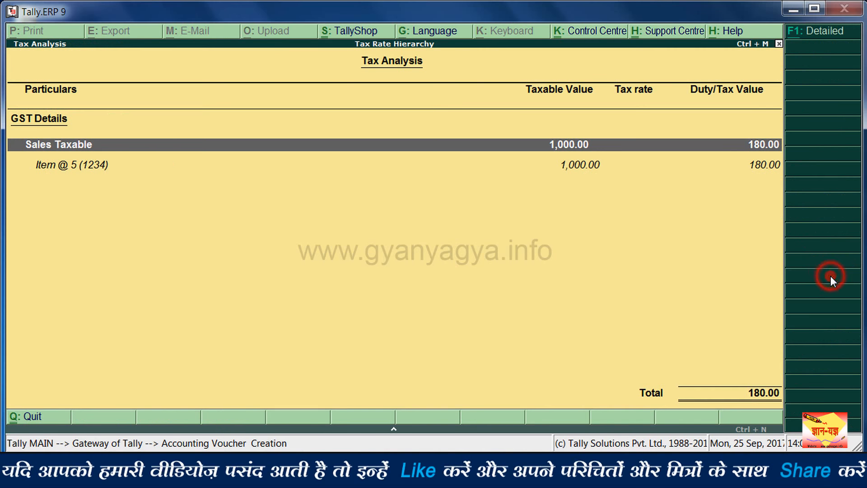
click(820, 33)
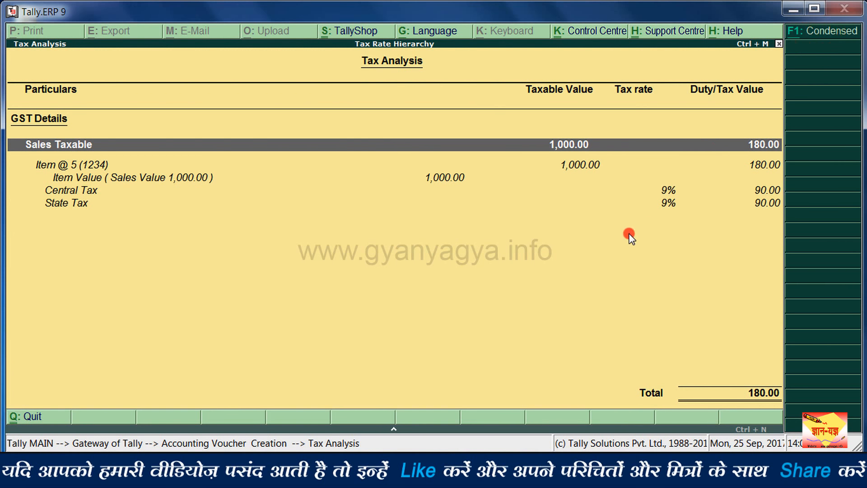
key(Down)
key(Down)
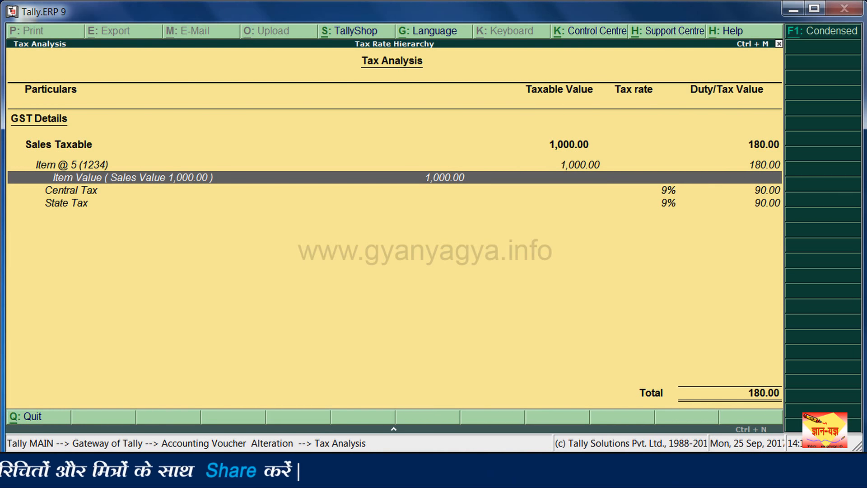
key(Up)
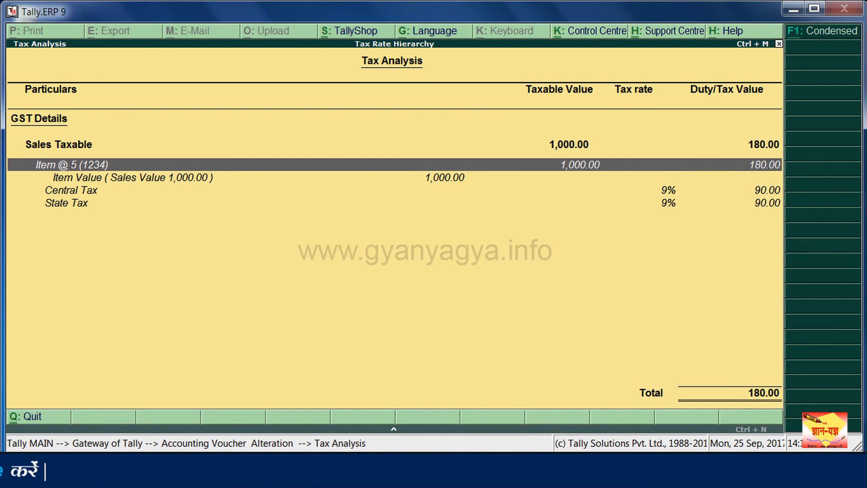
key(Down)
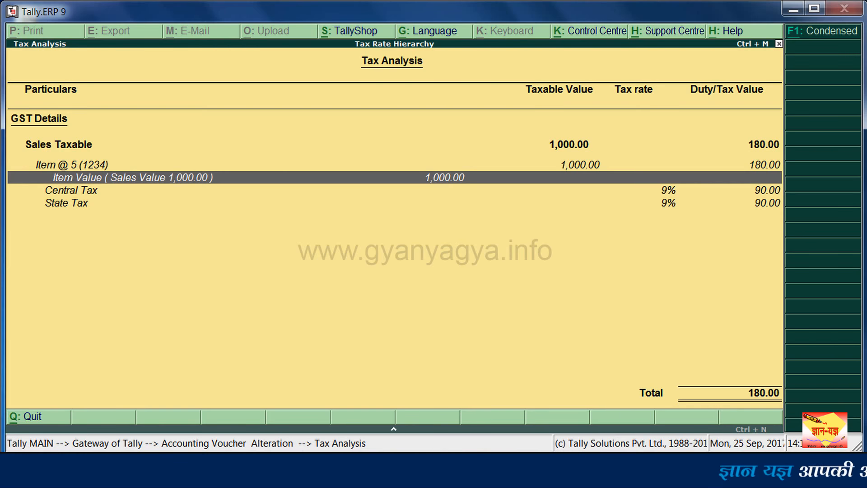
key(Down)
key(Down)
key(Up)
key(Down)
key(Up)
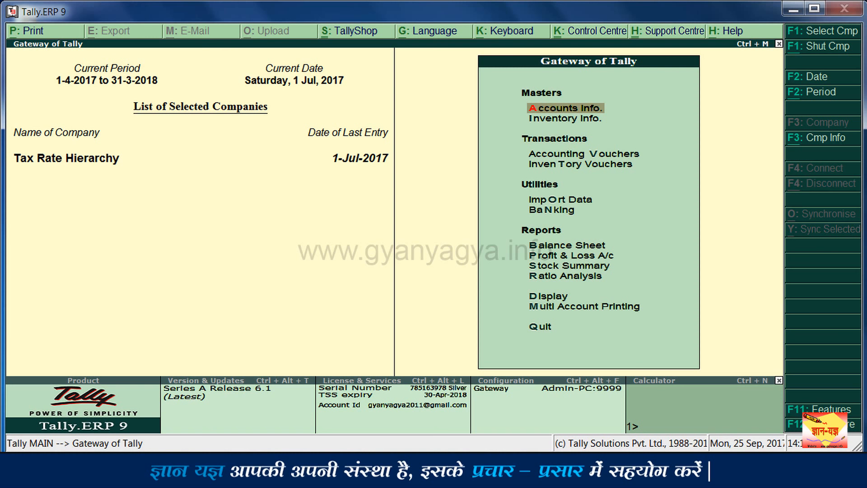
Open the Sales ledger for alteration from the accounts masters
key(Return)
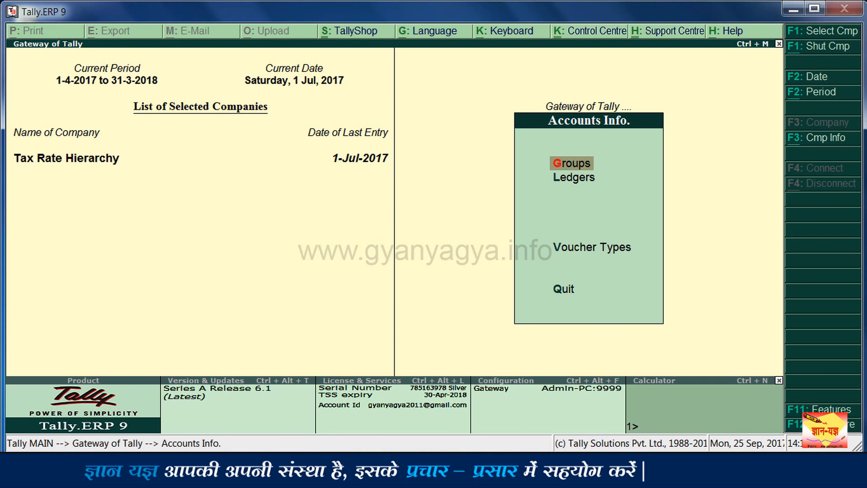
key(Down)
key(Return)
key(Down)
key(Down)
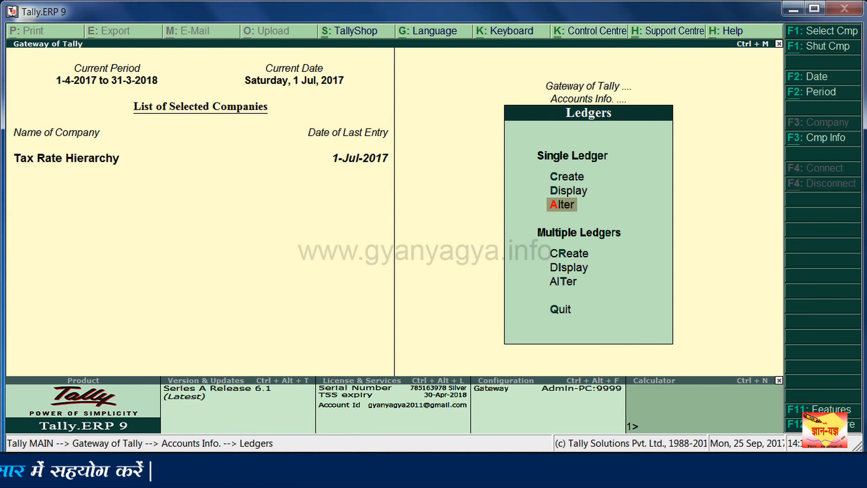
key(Return)
key(Down)
key(Down)
key(Down)
key(Down)
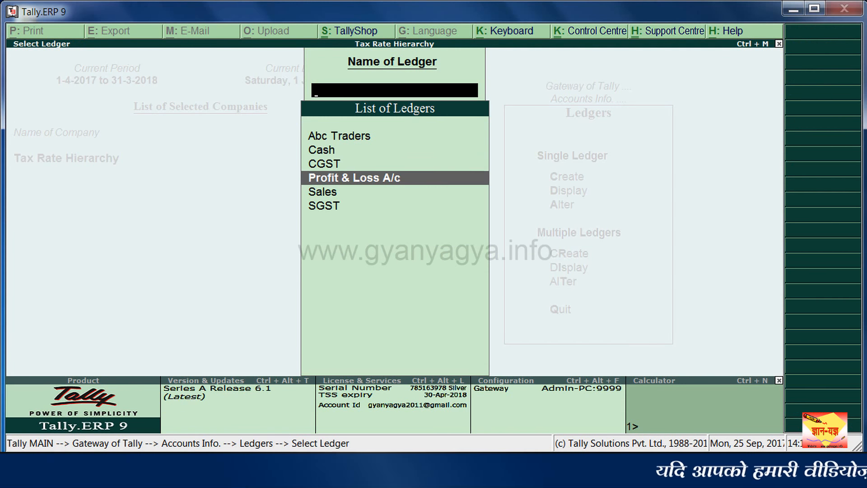
key(Return)
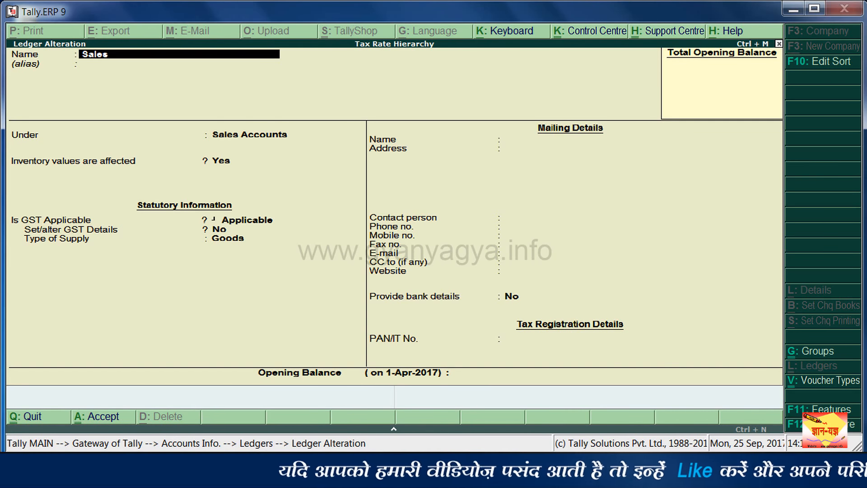
Set the Sales ledger's Set/alter GST Details option to Yes and open its GST details
key(Return)
key(Return)
key(Return)
key(Return)
key(Return)
text(y)
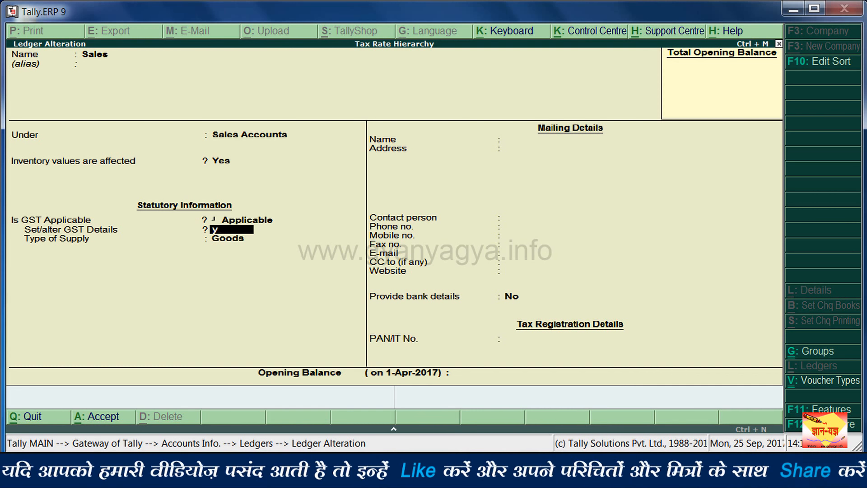
key(Return)
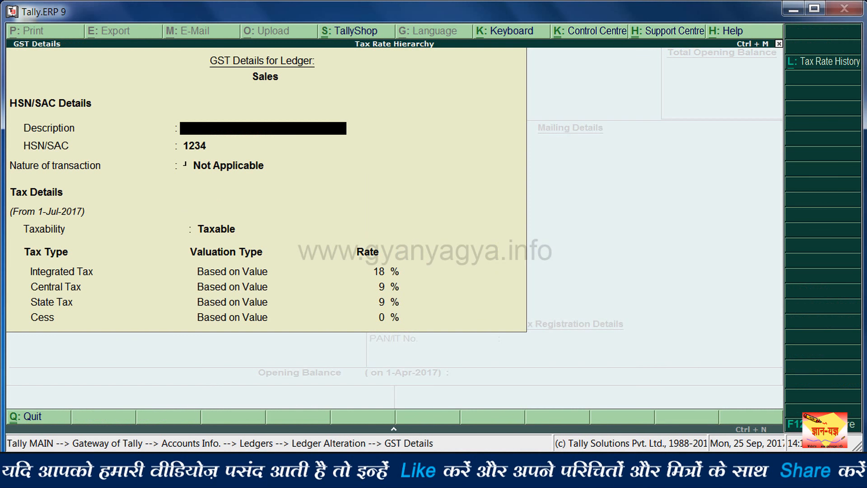
Remove the 1-Jul-2017 entry from the Sales ledger's tax rate history and accept the cleared GST details
click(826, 65)
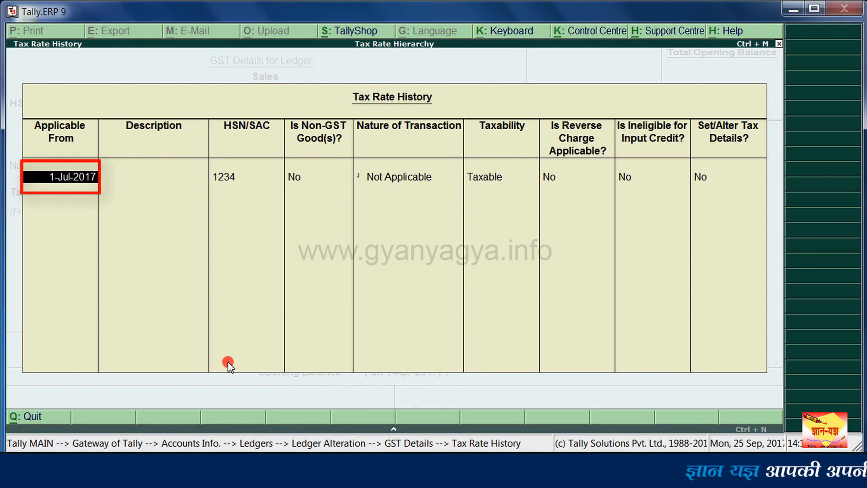
key(BackSpace)
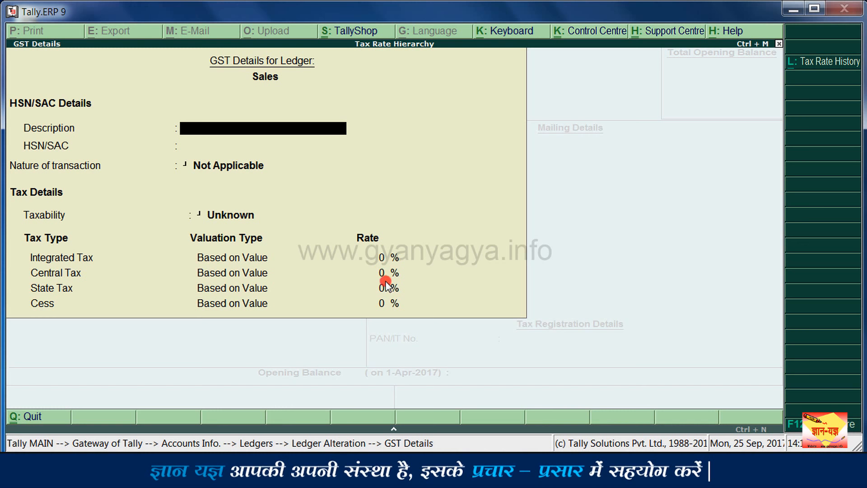
key(Return)
key(Return)
key(Return)
key(Return)
key(Return)
key(Return)
key(Return)
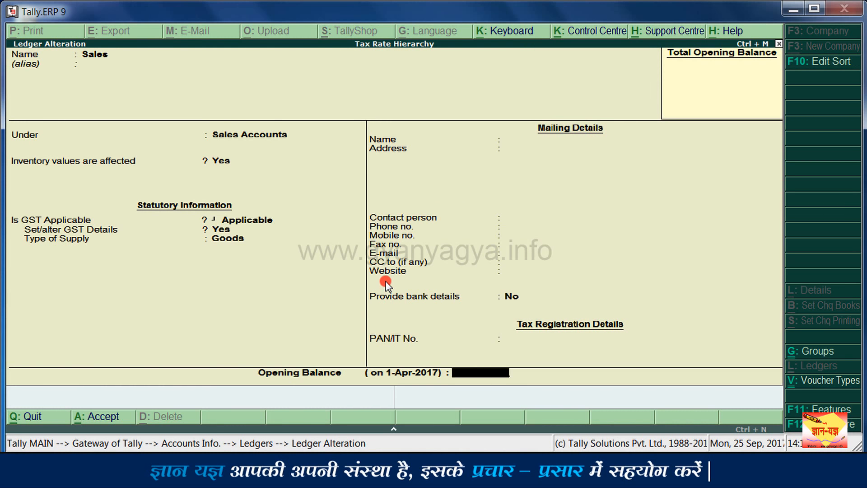
Save the altered Sales ledger and return to the Gateway of Tally
key(Return)
key(Return)
key(Escape)
key(Escape)
key(Escape)
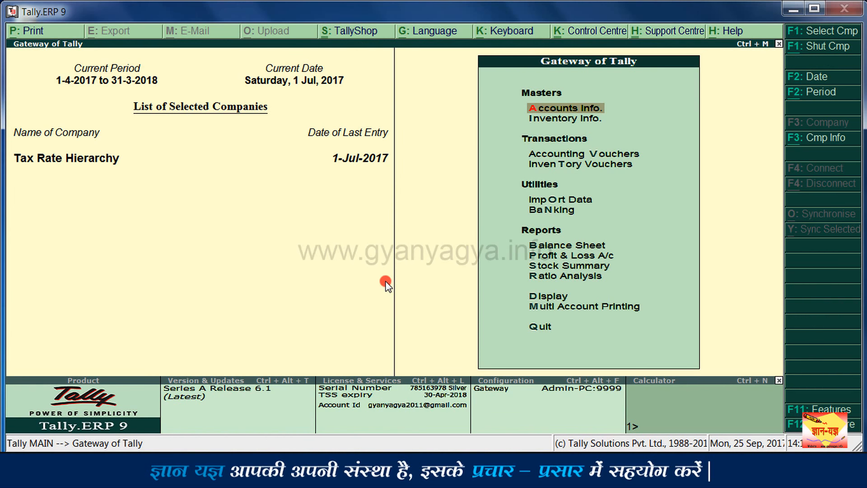